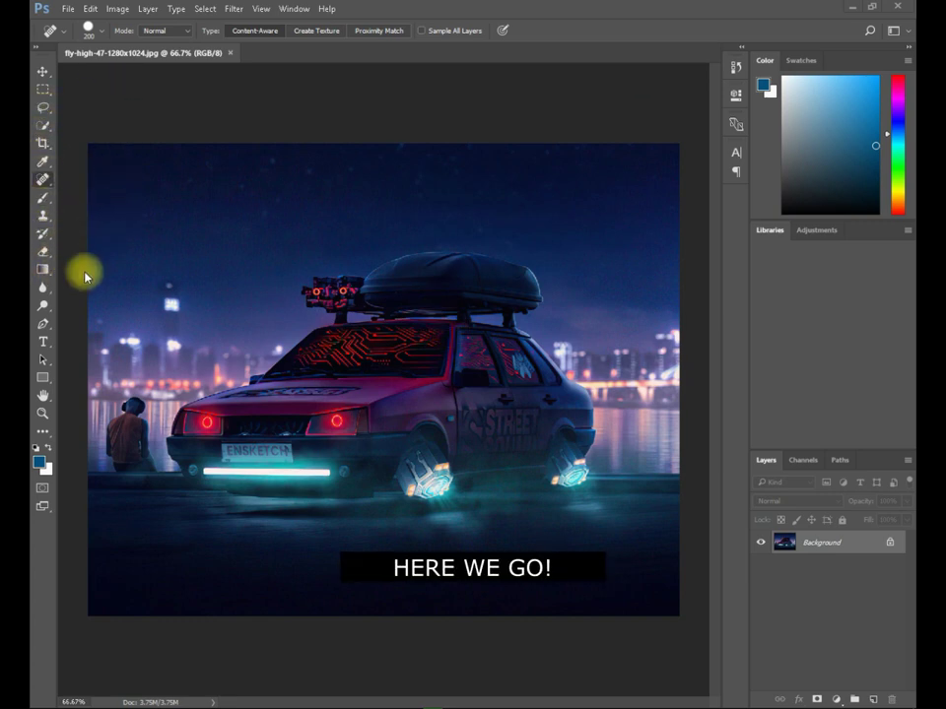
- Trace a closed pen path around the car's roof cargo box
{"action": "key", "text": "space"}
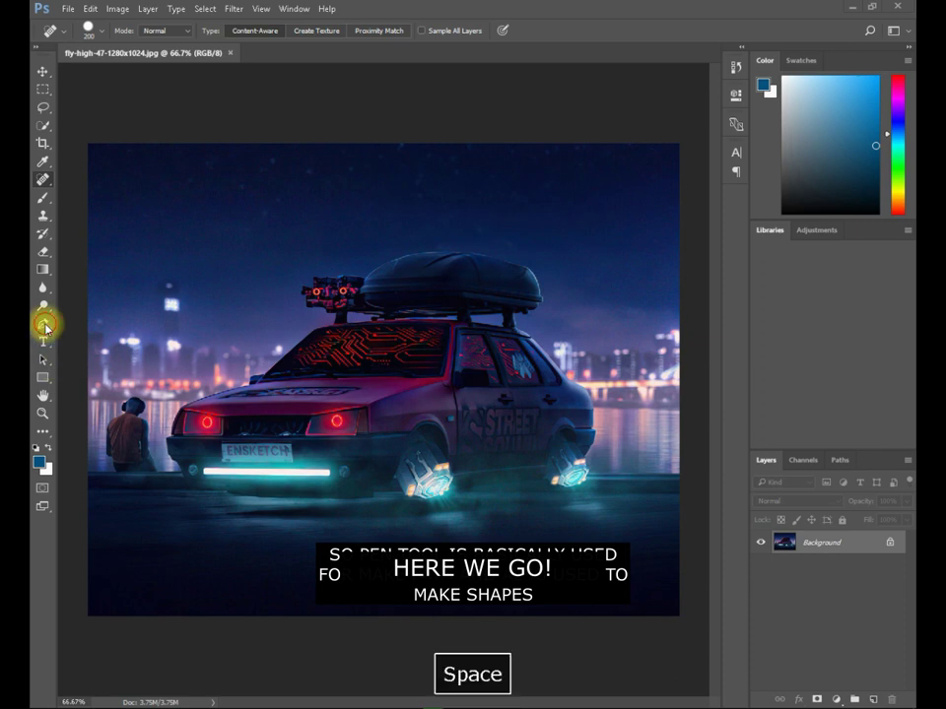
{"action": "left_click", "coordinate": [45, 324]}
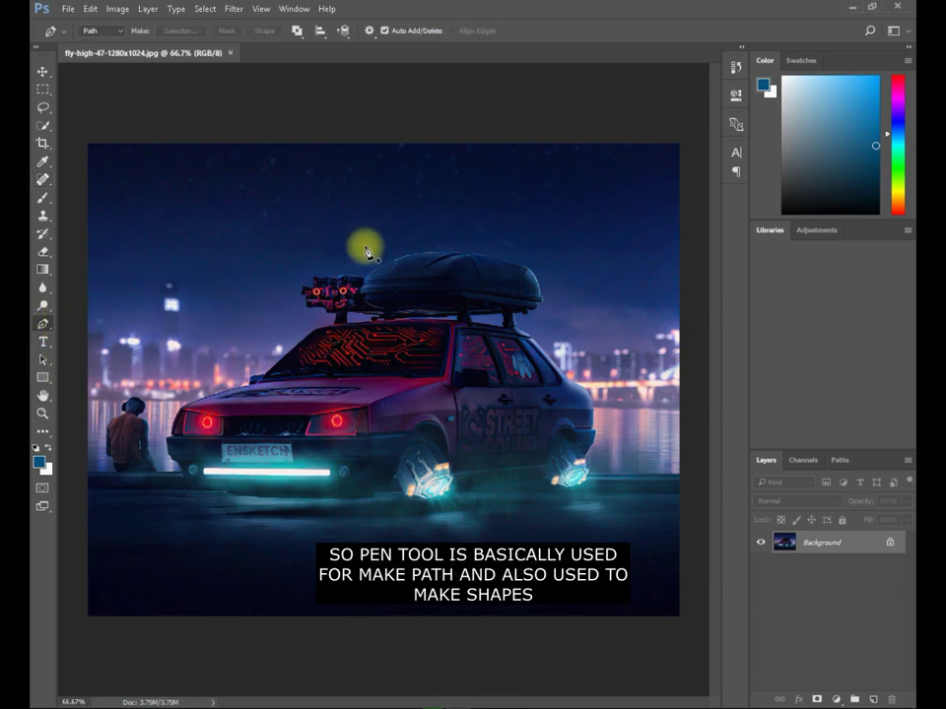
{"action": "left_click", "coordinate": [378, 270]}
{"action": "left_click_drag", "start_coordinate": [529, 269], "coordinate": [651, 314]}
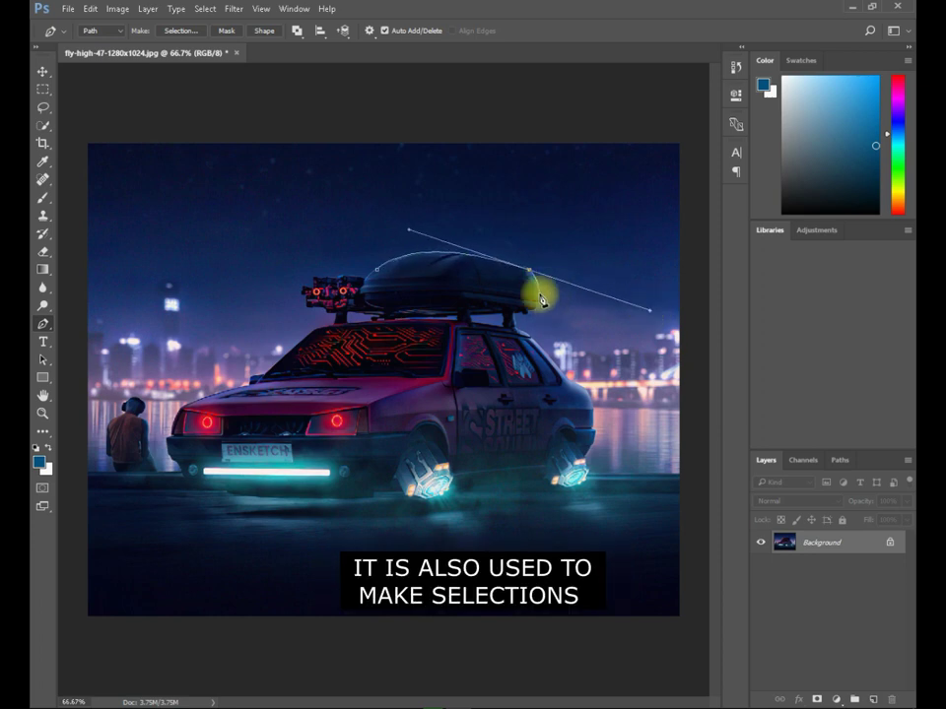
{"action": "left_click_drag", "start_coordinate": [543, 298], "coordinate": [519, 286]}
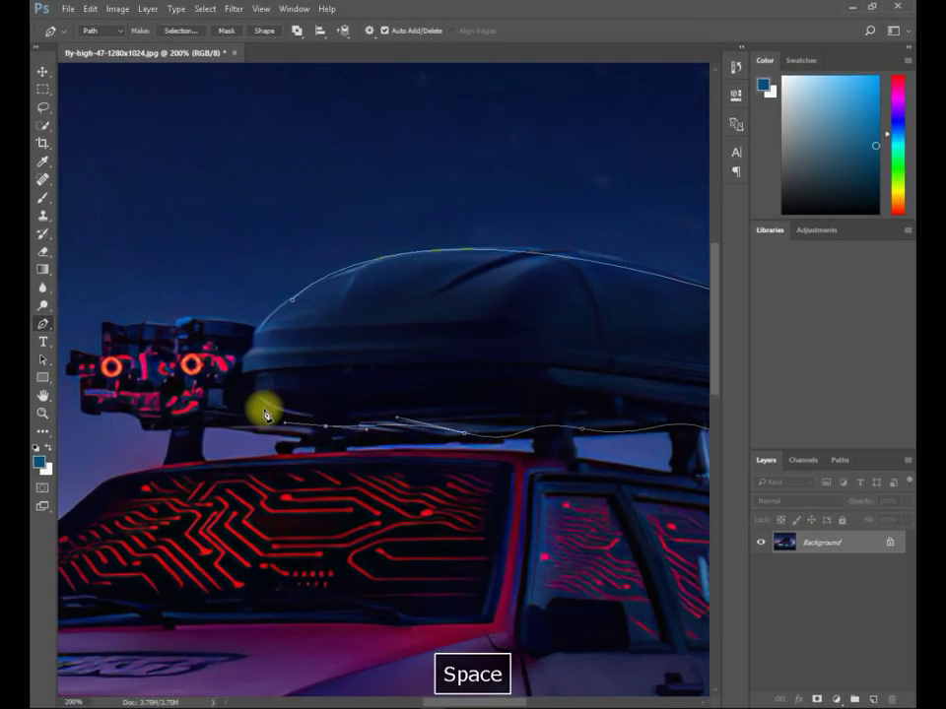
{"action": "left_click", "coordinate": [246, 392]}
{"action": "left_click", "coordinate": [250, 341]}
{"action": "left_click", "coordinate": [268, 315]}
{"action": "left_click_drag", "start_coordinate": [292, 298], "coordinate": [311, 311]}
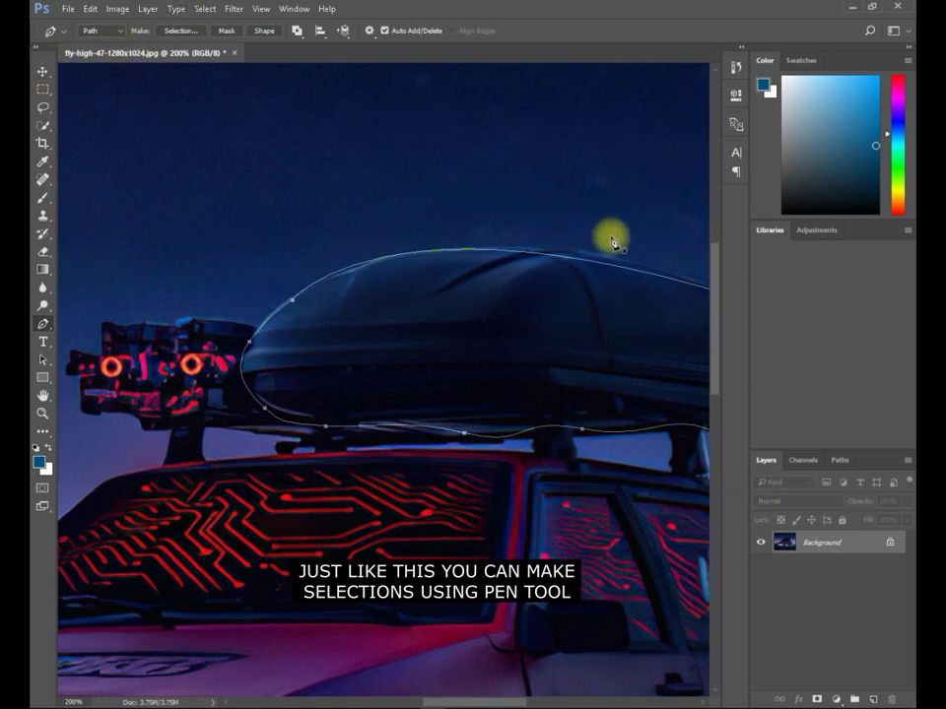
- Set the pen to Shape mode, move the path up and left, and pick light blue
{"action": "left_click", "coordinate": [103, 44]}
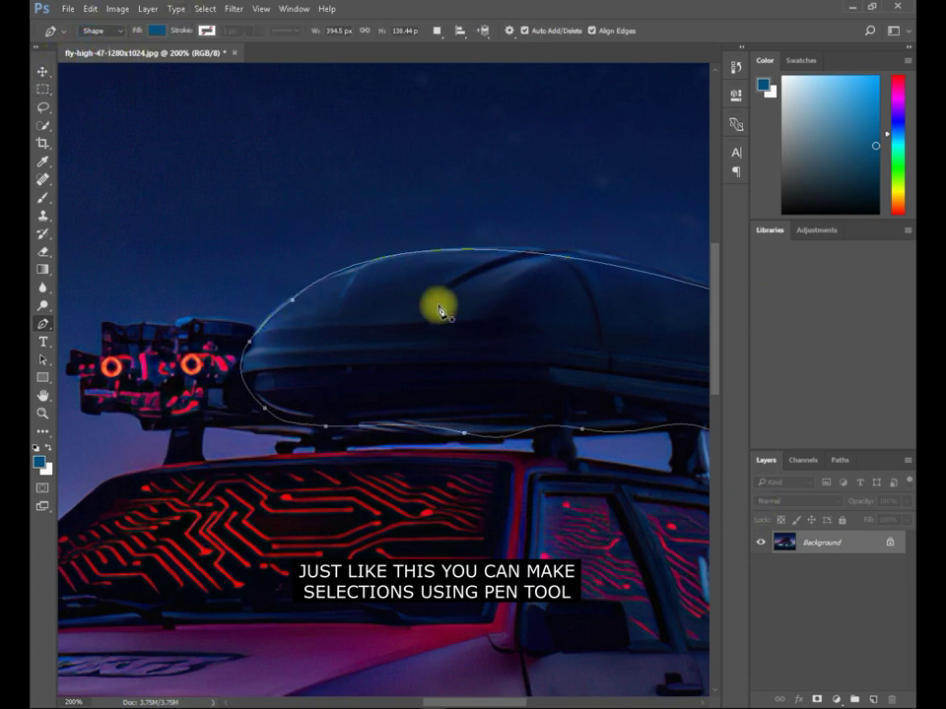
{"action": "left_click", "coordinate": [41, 74]}
{"action": "key", "text": "ctrl+t"}
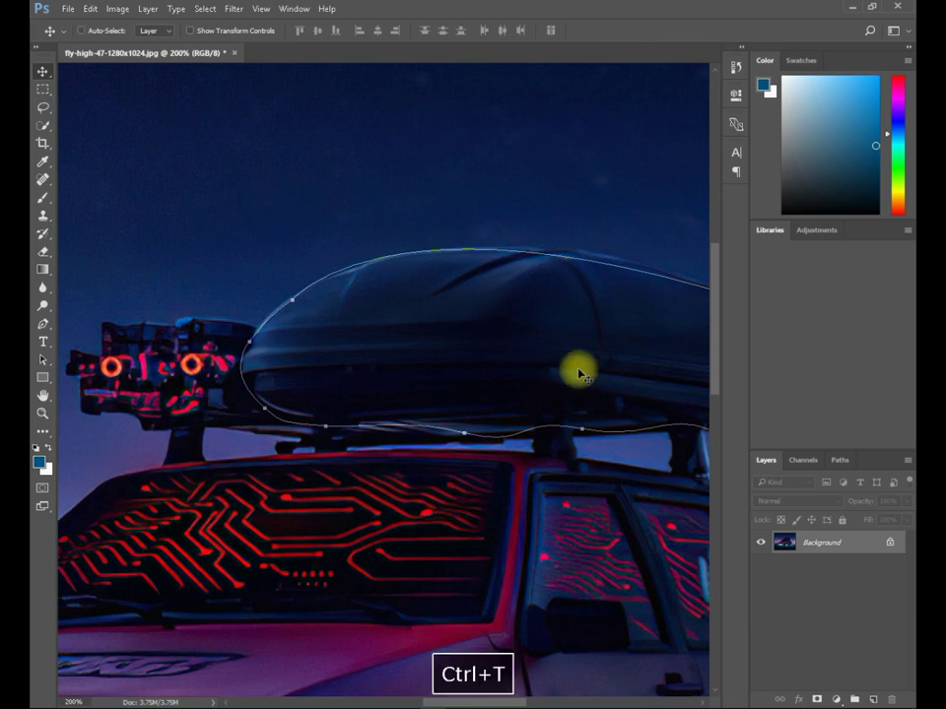
{"action": "left_click_drag", "start_coordinate": [548, 357], "coordinate": [419, 320]}
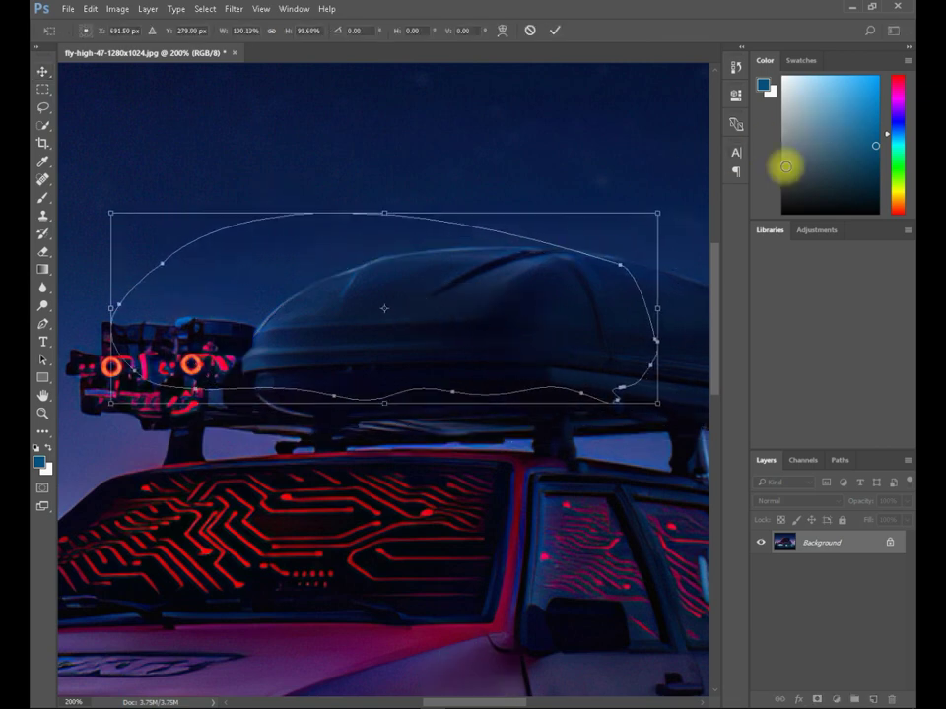
{"action": "key", "text": "Return"}
{"action": "left_click", "coordinate": [872, 87]}
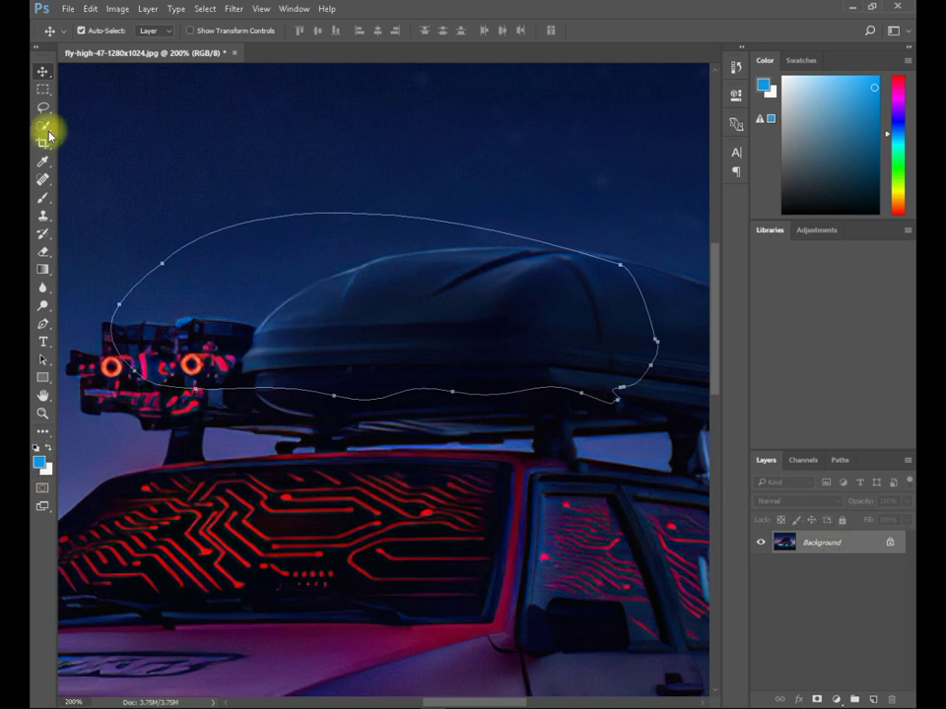
{"action": "left_click", "coordinate": [42, 325]}
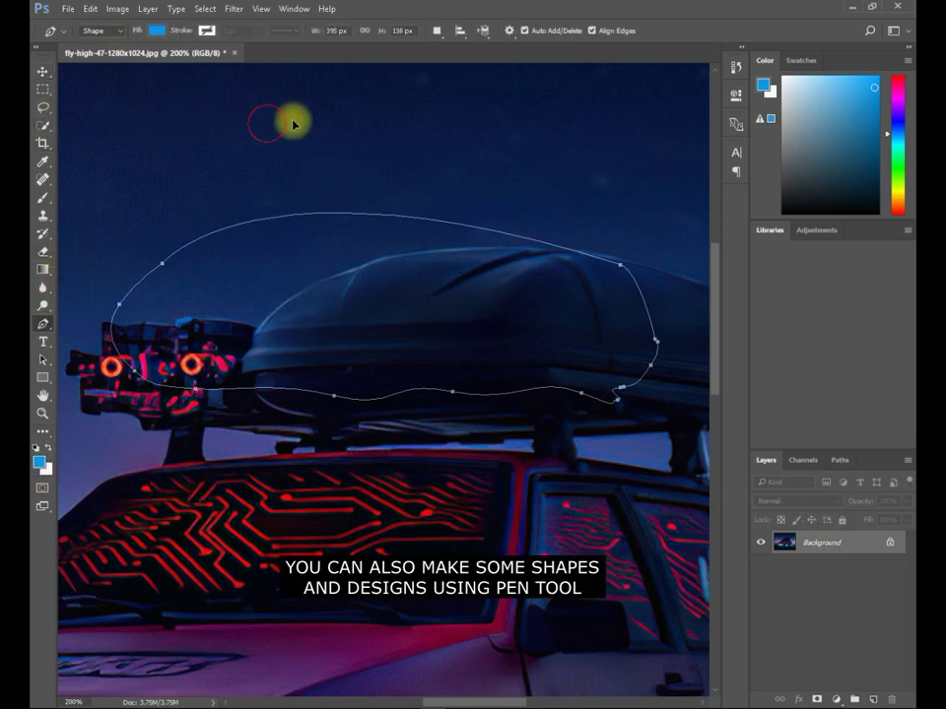
- Draw a rounded blue bar and a curved blue triangle above the roof box
{"action": "left_click_drag", "start_coordinate": [266, 123], "coordinate": [316, 114]}
{"action": "left_click_drag", "start_coordinate": [423, 114], "coordinate": [426, 191]}
{"action": "left_click", "coordinate": [401, 190]}
{"action": "left_click_drag", "start_coordinate": [238, 201], "coordinate": [255, 236]}
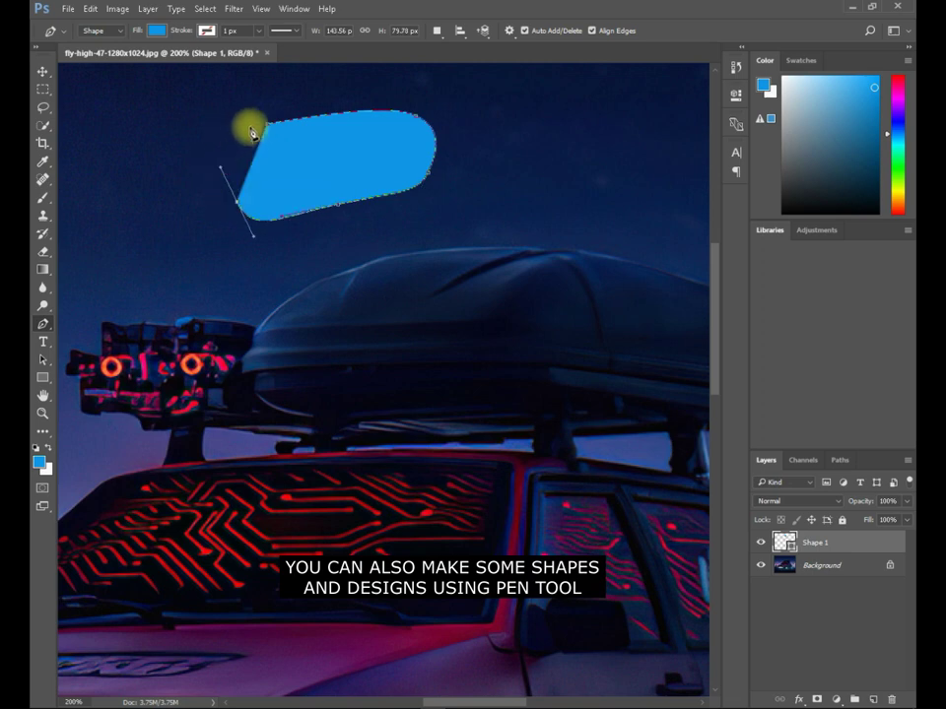
{"action": "left_click_drag", "start_coordinate": [253, 128], "coordinate": [344, 154]}
{"action": "left_click_drag", "start_coordinate": [503, 131], "coordinate": [456, 214]}
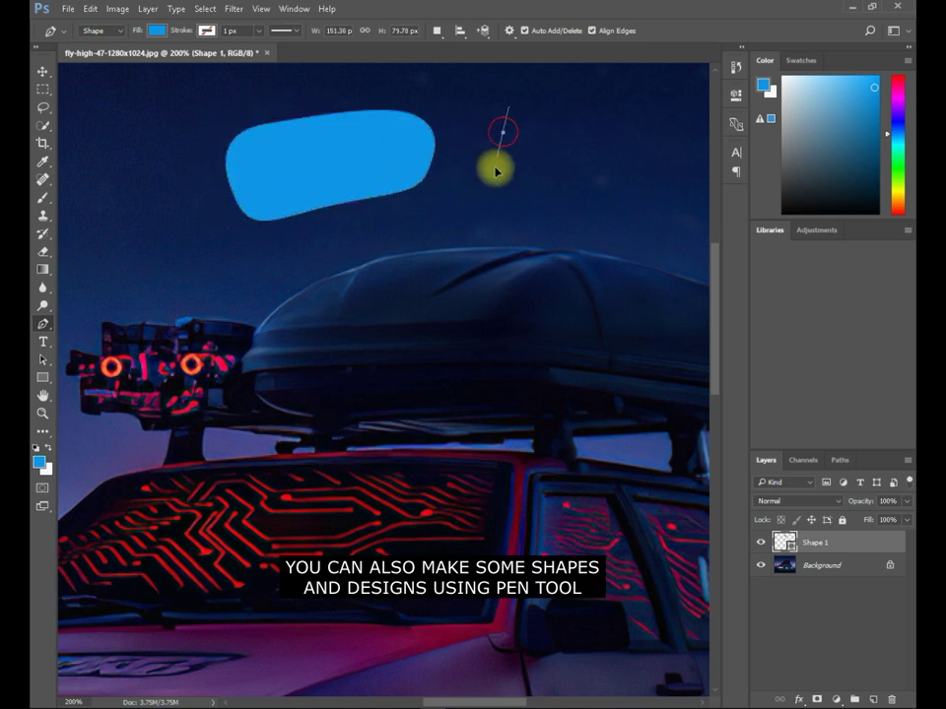
{"action": "left_click", "coordinate": [574, 206]}
{"action": "left_click", "coordinate": [456, 213]}
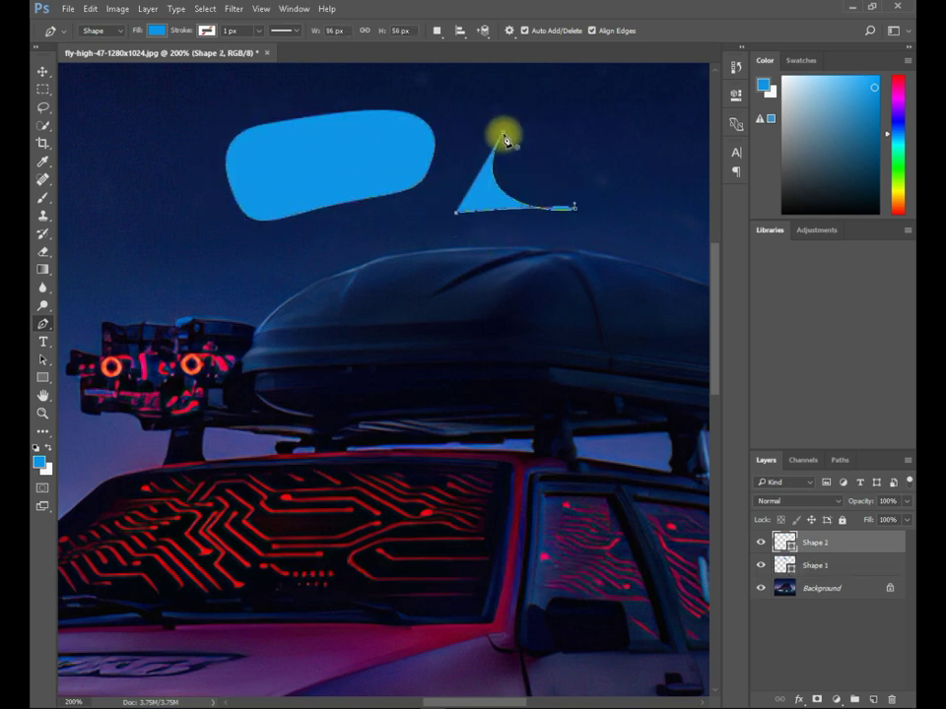
- Draw a large blue blob shape covering the roof box
{"action": "left_click_drag", "start_coordinate": [308, 272], "coordinate": [277, 335]}
{"action": "left_click_drag", "start_coordinate": [272, 396], "coordinate": [347, 441]}
{"action": "left_click_drag", "start_coordinate": [434, 420], "coordinate": [490, 412]}
{"action": "left_click_drag", "start_coordinate": [556, 414], "coordinate": [590, 400]}
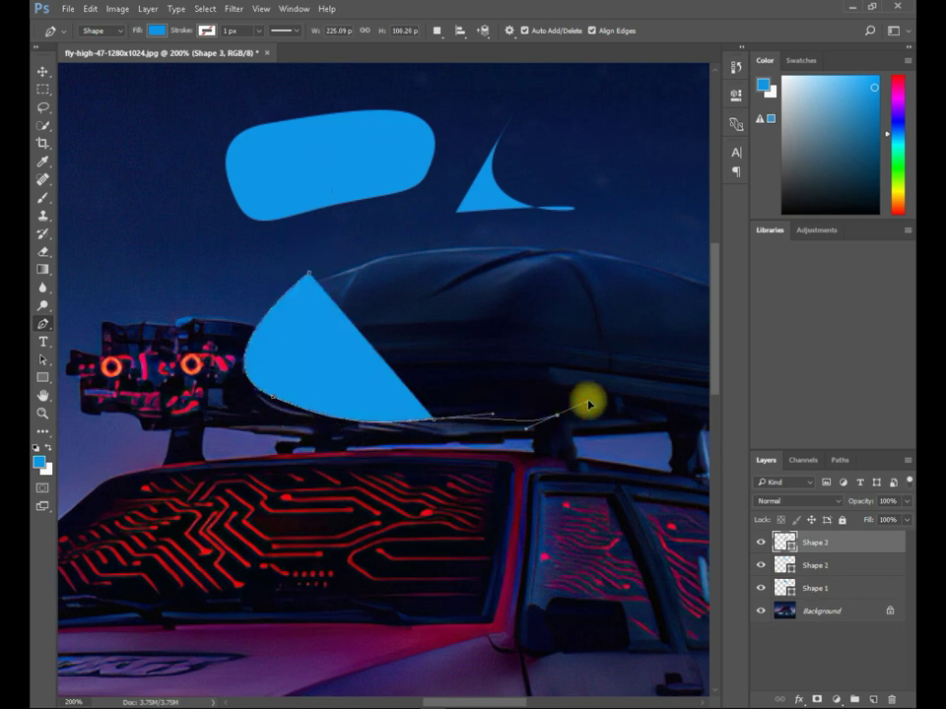
{"action": "left_click_drag", "start_coordinate": [638, 376], "coordinate": [650, 325]}
{"action": "left_click_drag", "start_coordinate": [630, 274], "coordinate": [542, 249]}
{"action": "left_click_drag", "start_coordinate": [442, 248], "coordinate": [340, 275]}
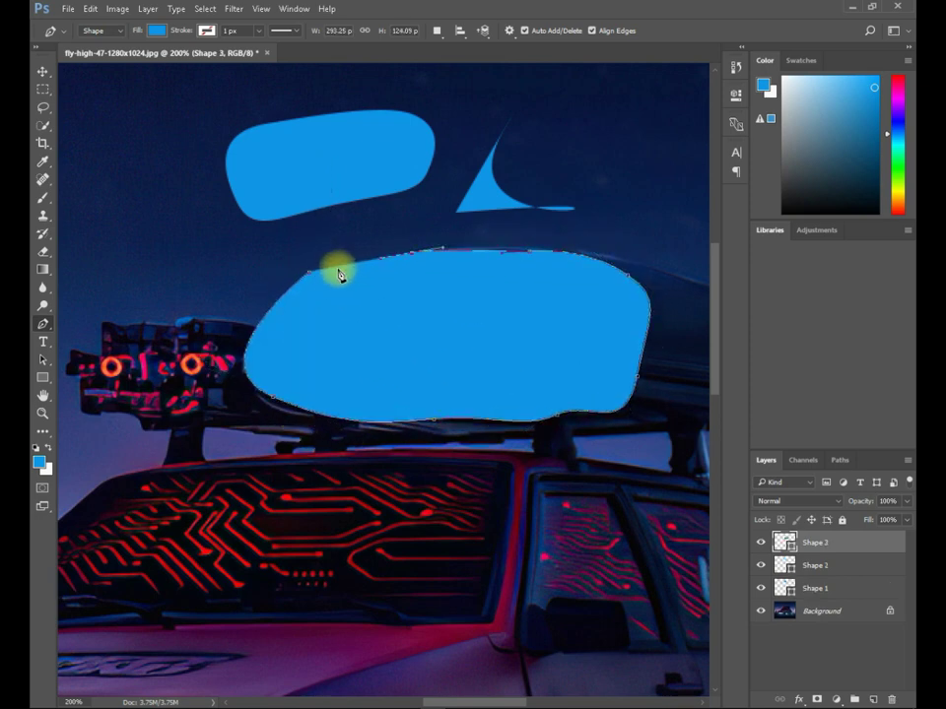
{"action": "left_click", "coordinate": [308, 275]}
- Trace a blue shape along the bonnet edge, lower body and wheel arch
{"action": "scroll", "coordinate": [429, 321], "scroll_direction": "down", "scroll_amount": 5}
{"action": "left_click", "coordinate": [479, 418]}
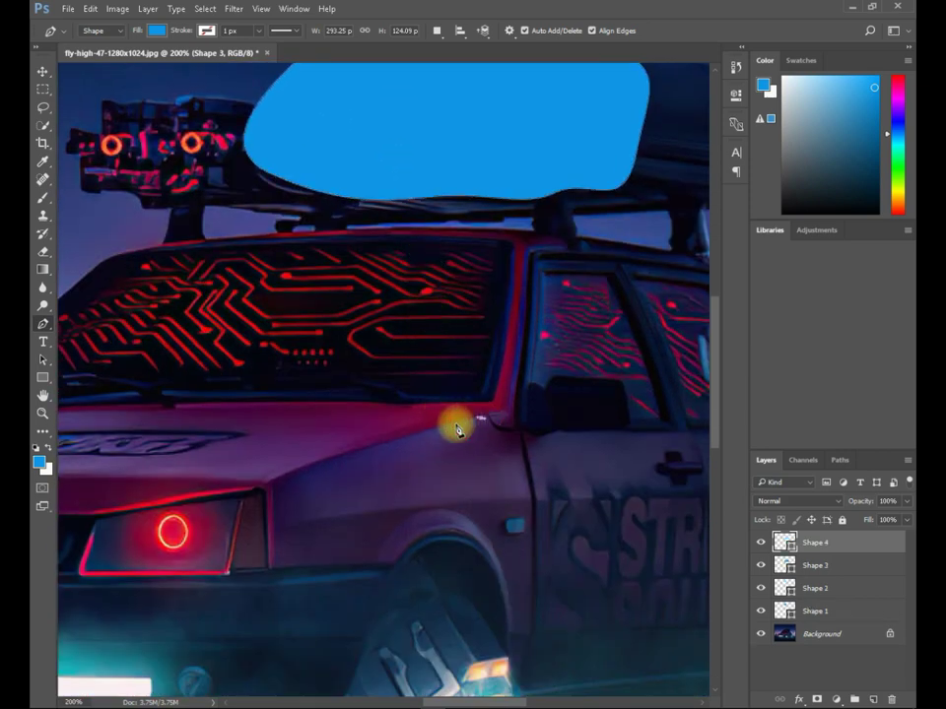
{"action": "left_click_drag", "start_coordinate": [391, 445], "coordinate": [353, 457]}
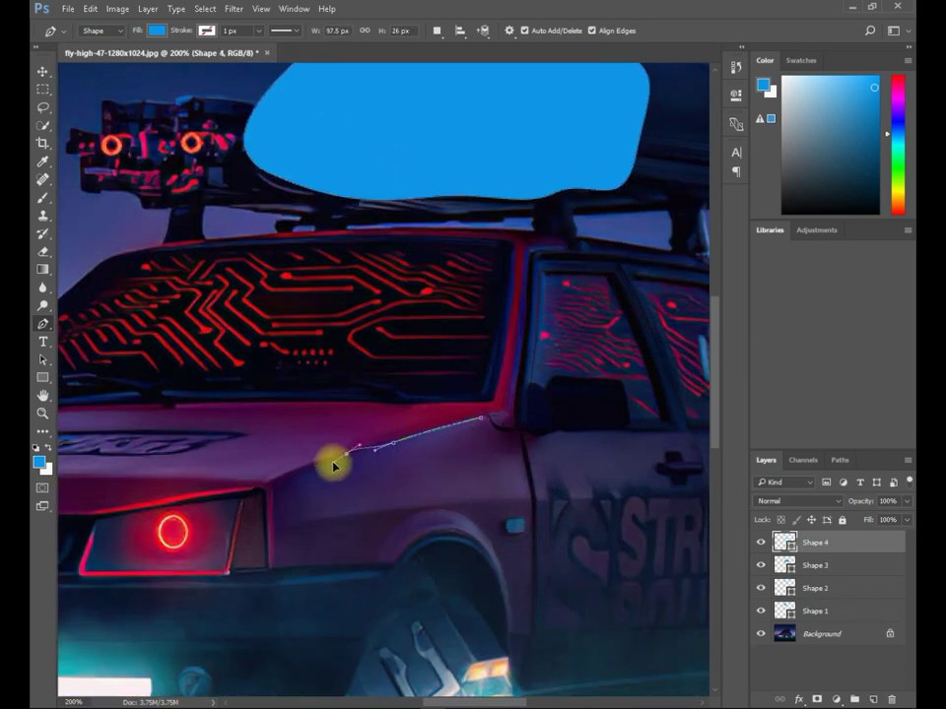
{"action": "left_click", "coordinate": [345, 453]}
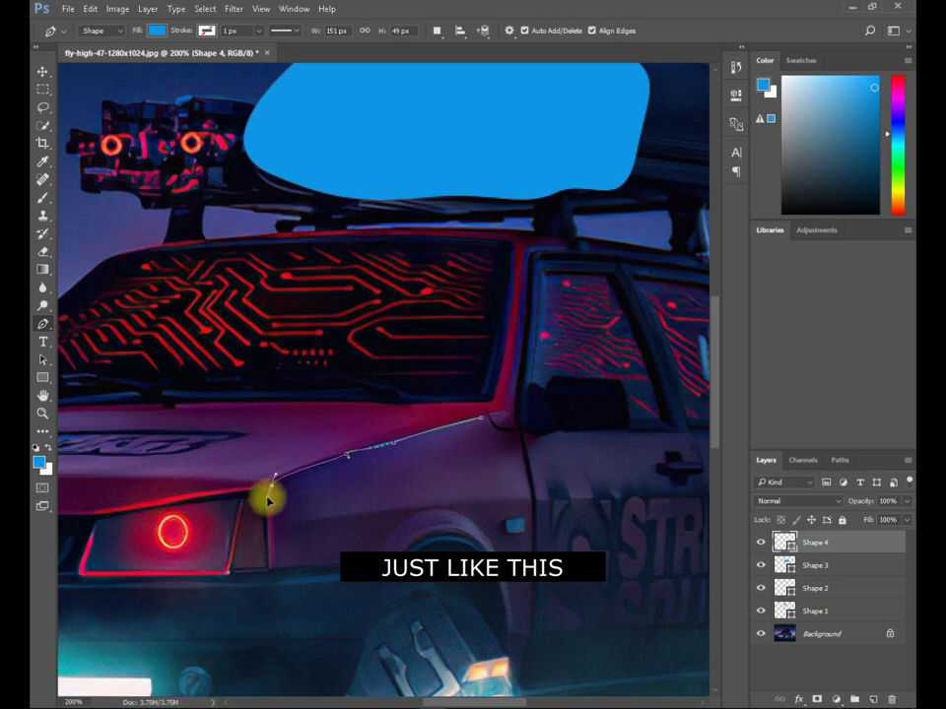
{"action": "left_click", "coordinate": [271, 527]}
{"action": "left_click", "coordinate": [273, 568]}
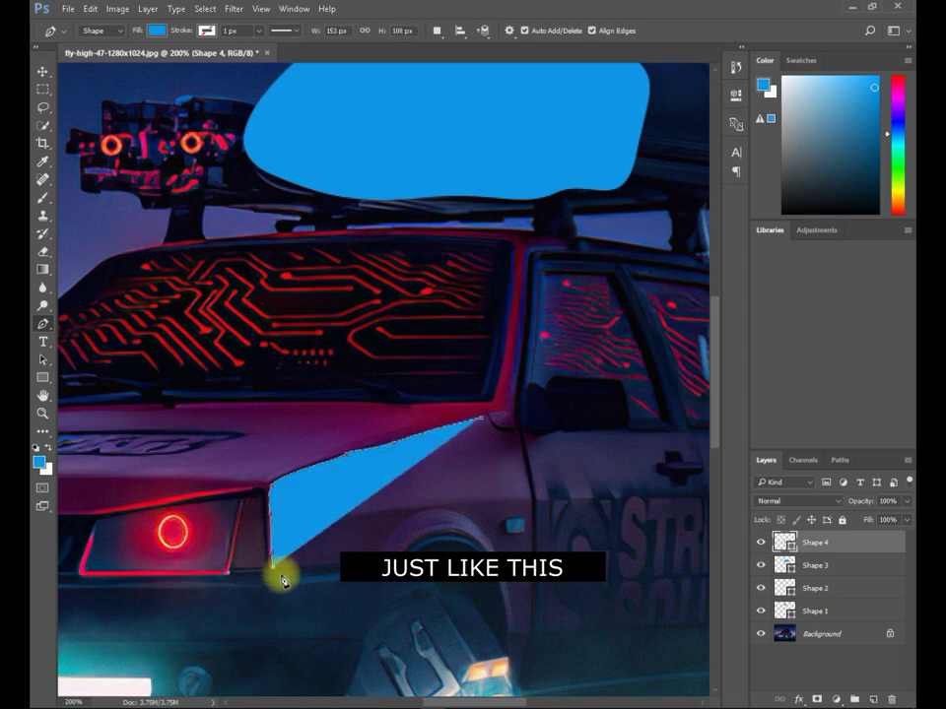
{"action": "left_click", "coordinate": [311, 569]}
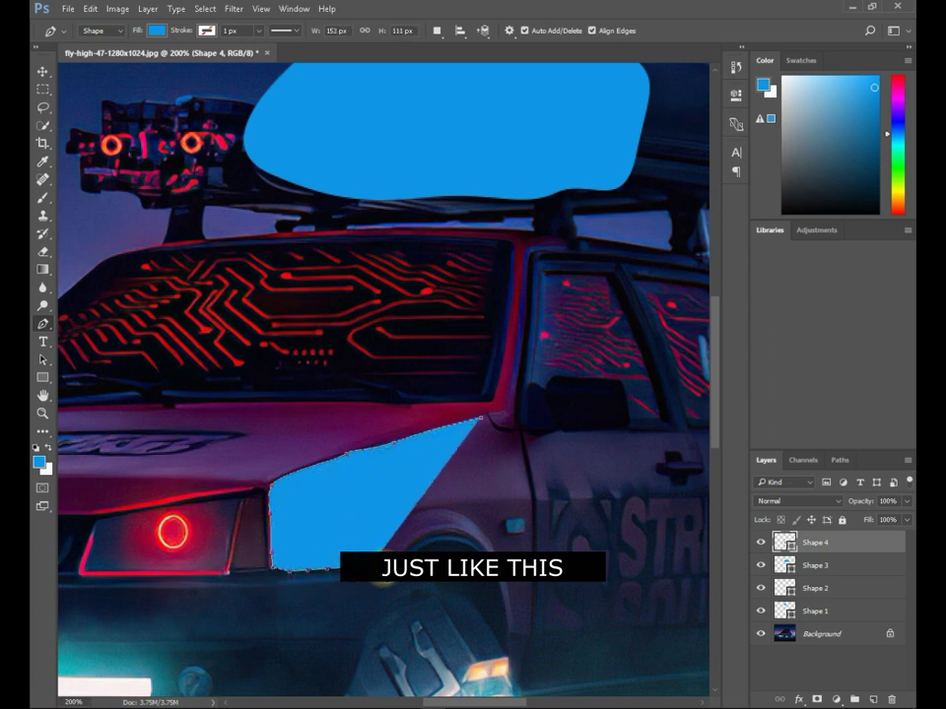
{"action": "left_click", "coordinate": [398, 566]}
{"action": "left_click", "coordinate": [469, 537]}
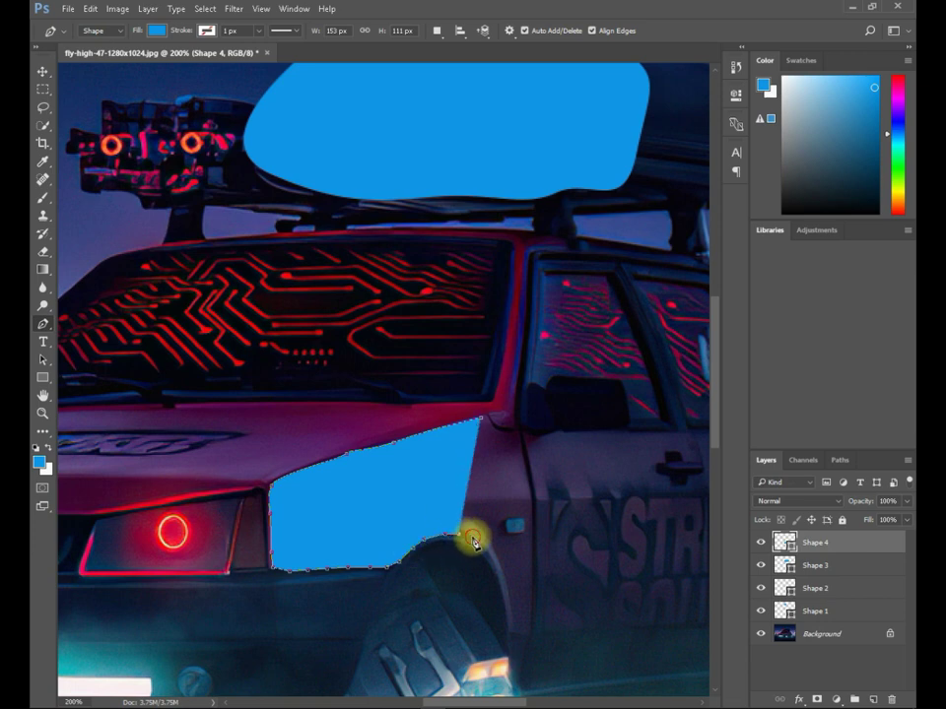
{"action": "left_click", "coordinate": [491, 562]}
{"action": "left_click", "coordinate": [500, 588]}
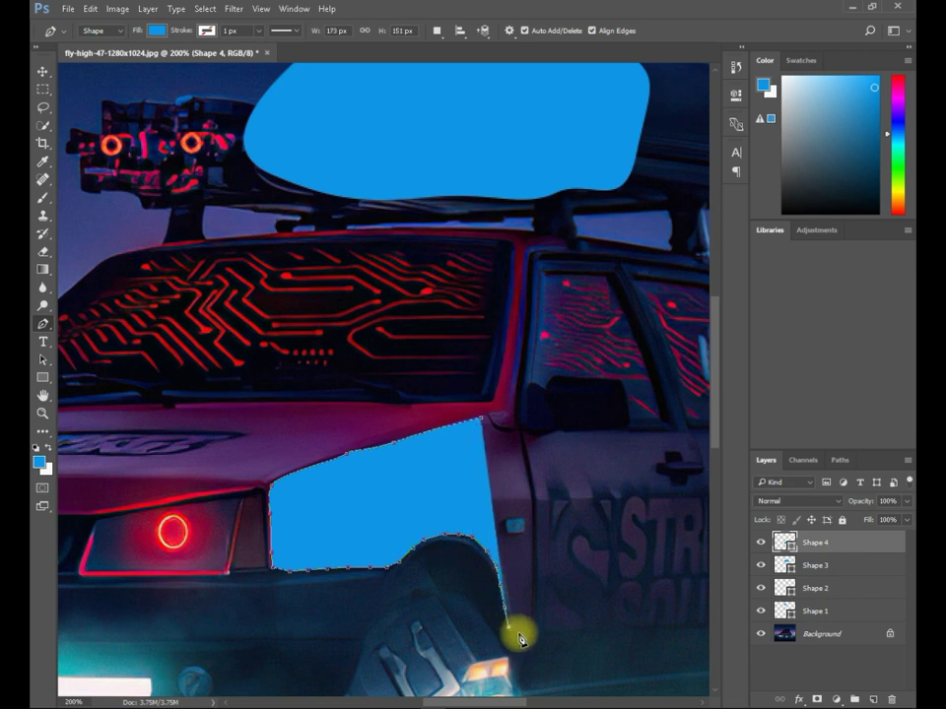
{"action": "left_click", "coordinate": [532, 630]}
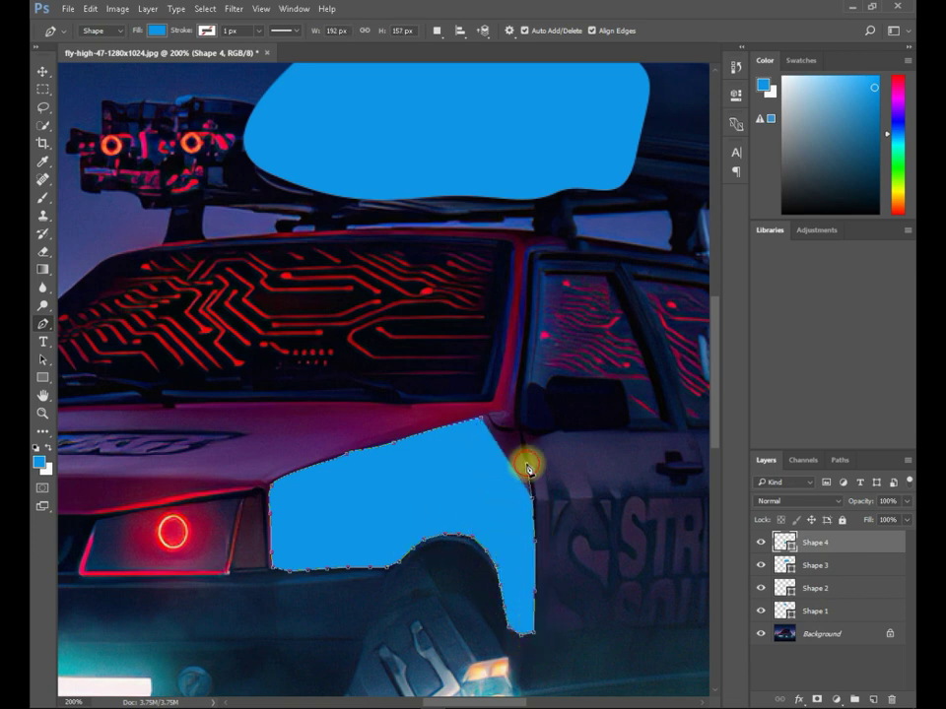
{"action": "left_click", "coordinate": [495, 426]}
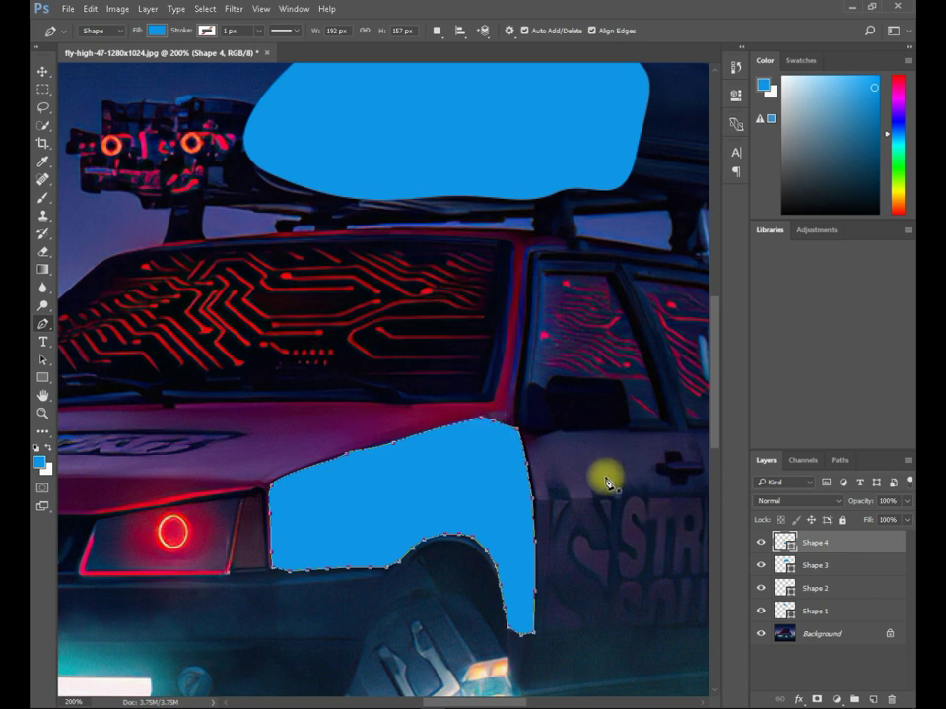
- Pan to the car's front and cover the right headlight with a blue Shape 5
{"action": "scroll", "coordinate": [606, 482], "scroll_direction": "down", "scroll_amount": 3}
{"action": "left_click_drag", "start_coordinate": [354, 475], "coordinate": [574, 426]}
{"action": "left_click", "coordinate": [549, 380]}
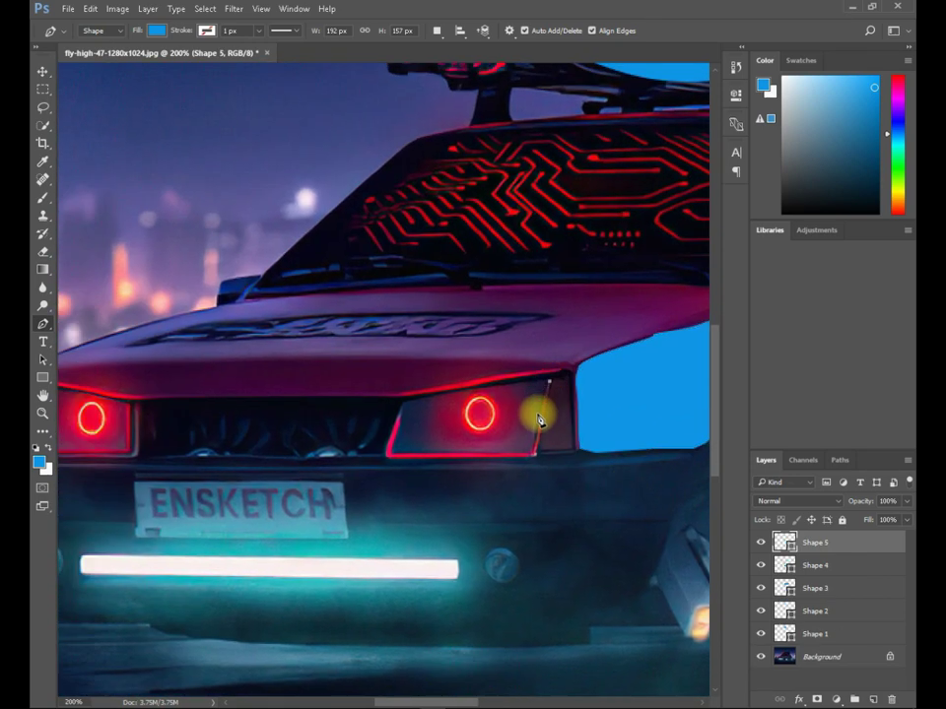
{"action": "left_click", "coordinate": [533, 454]}
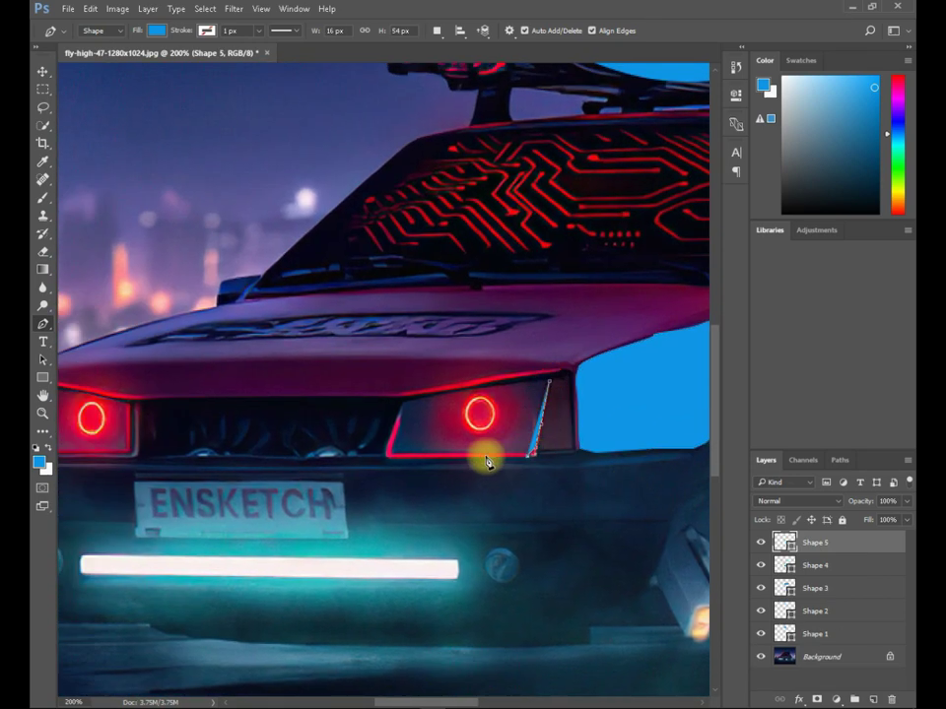
{"action": "left_click", "coordinate": [389, 454]}
{"action": "left_click", "coordinate": [402, 400]}
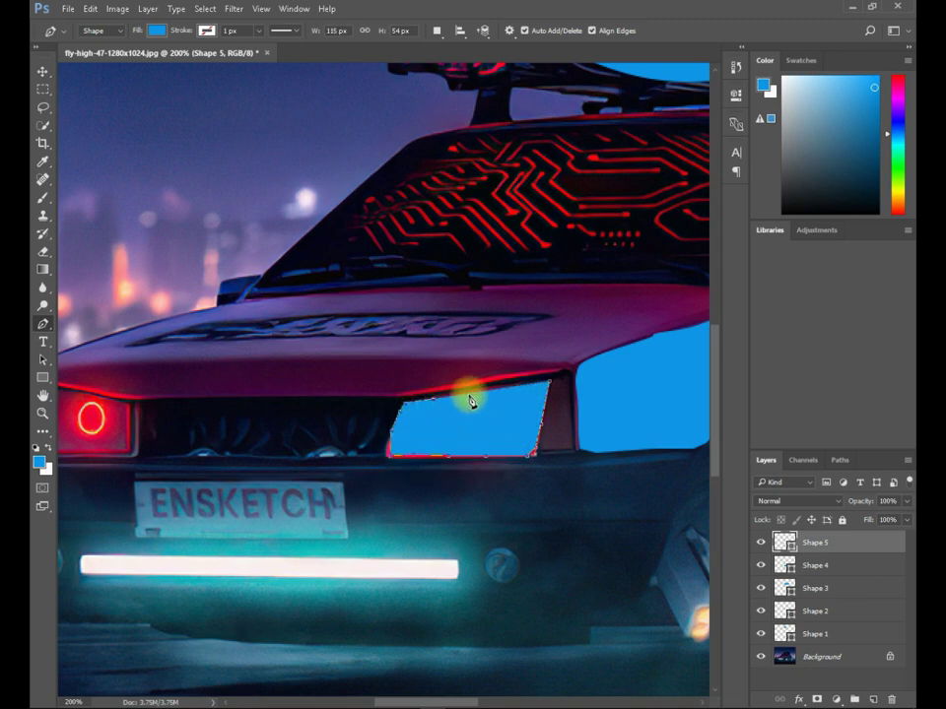
{"action": "left_click_drag", "start_coordinate": [369, 453], "coordinate": [296, 506]}
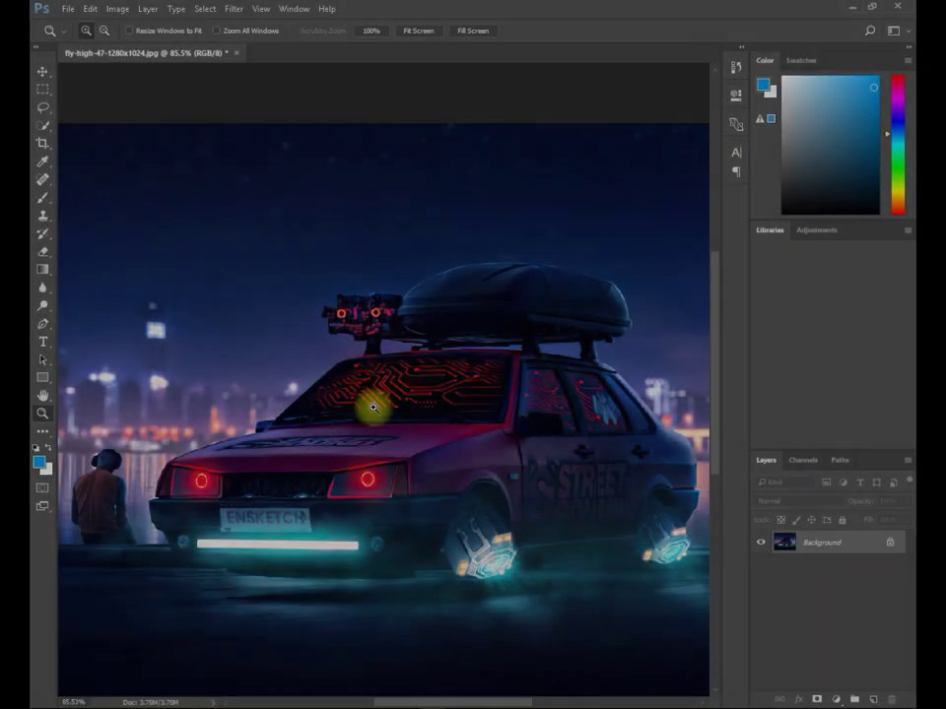
- Zoom out to fit the whole photo and open the Camera Raw Filter
{"action": "key", "text": "z"}
{"action": "left_click", "coordinate": [373, 407], "text": "alt"}
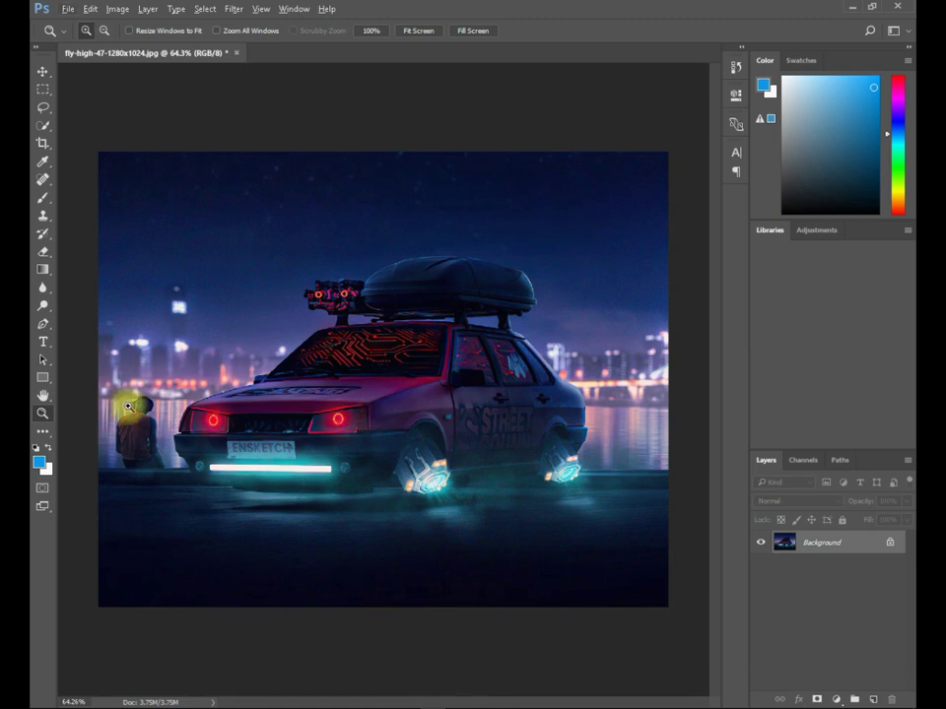
{"action": "key", "text": "ctrl+shift+a"}
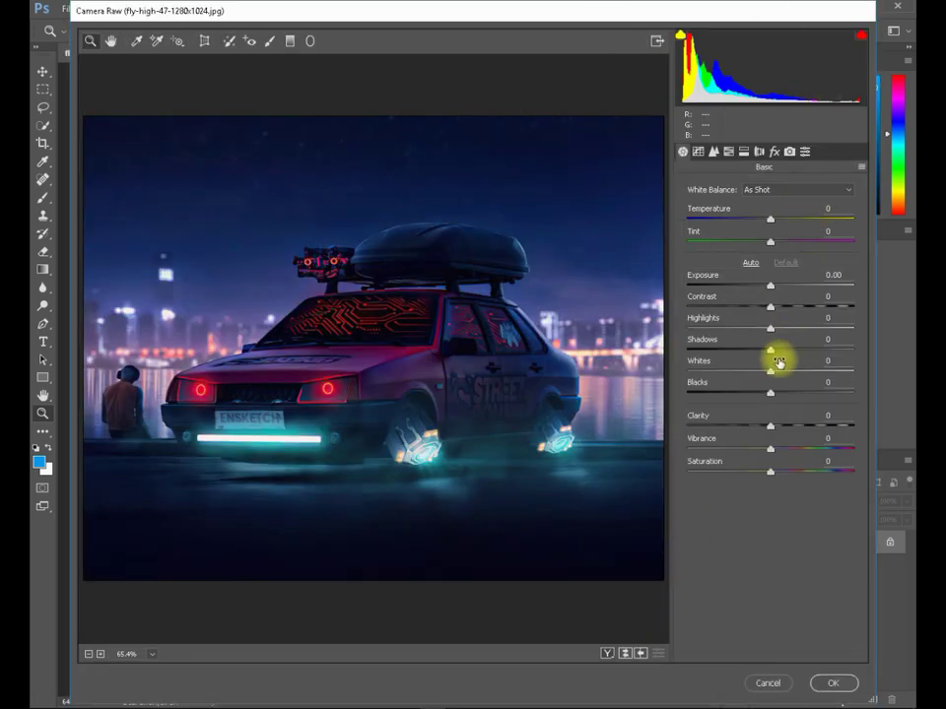
- Set Camera Raw Clarity to +100, Vibrance to -34 and Saturation to -19
{"action": "mouse_move", "coordinate": [798, 431]}
{"action": "left_mouse_down"}
{"action": "mouse_move", "coordinate": [757, 434]}
{"action": "mouse_move", "coordinate": [893, 432]}
{"action": "left_mouse_up"}
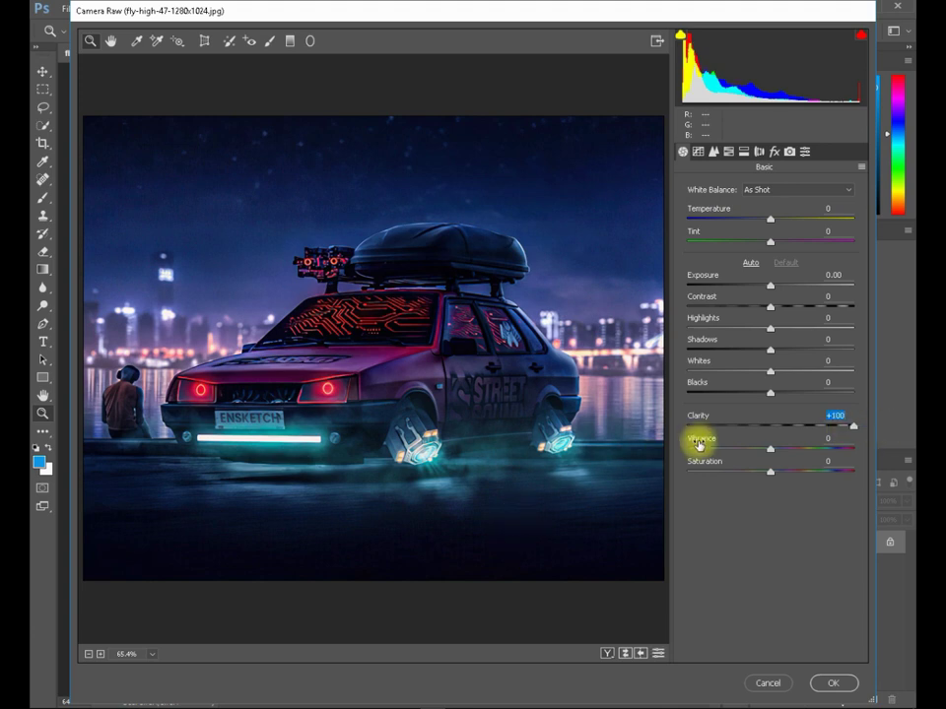
{"action": "mouse_move", "coordinate": [772, 450]}
{"action": "left_mouse_down"}
{"action": "mouse_move", "coordinate": [720, 460]}
{"action": "mouse_move", "coordinate": [737, 457]}
{"action": "left_mouse_up"}
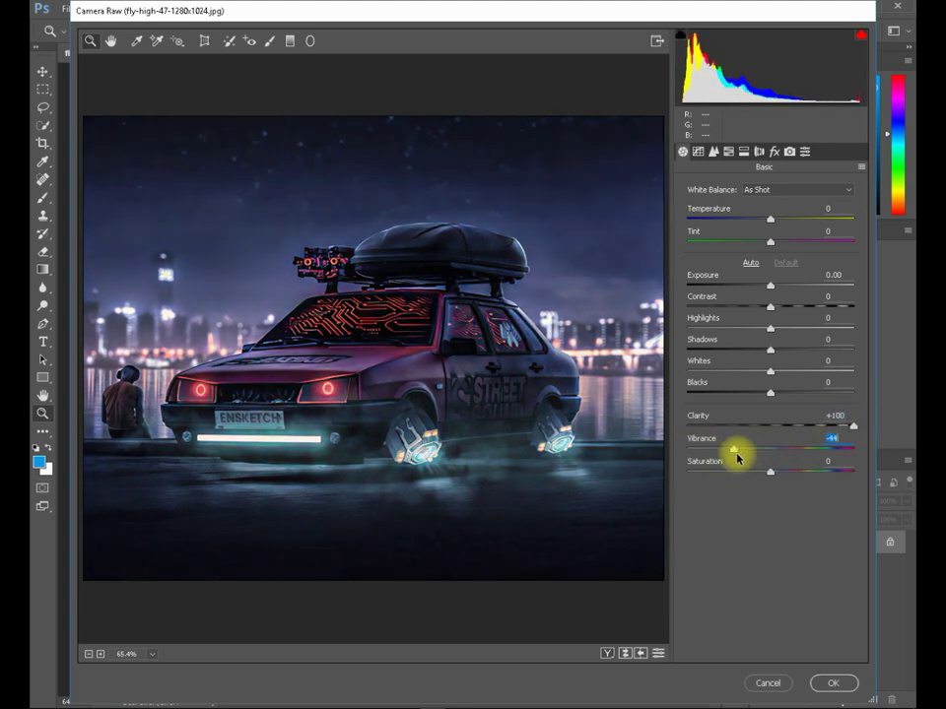
{"action": "mouse_move", "coordinate": [783, 479]}
{"action": "left_mouse_down"}
{"action": "mouse_move", "coordinate": [756, 462]}
{"action": "mouse_move", "coordinate": [701, 474]}
{"action": "mouse_move", "coordinate": [764, 476]}
{"action": "left_mouse_up"}
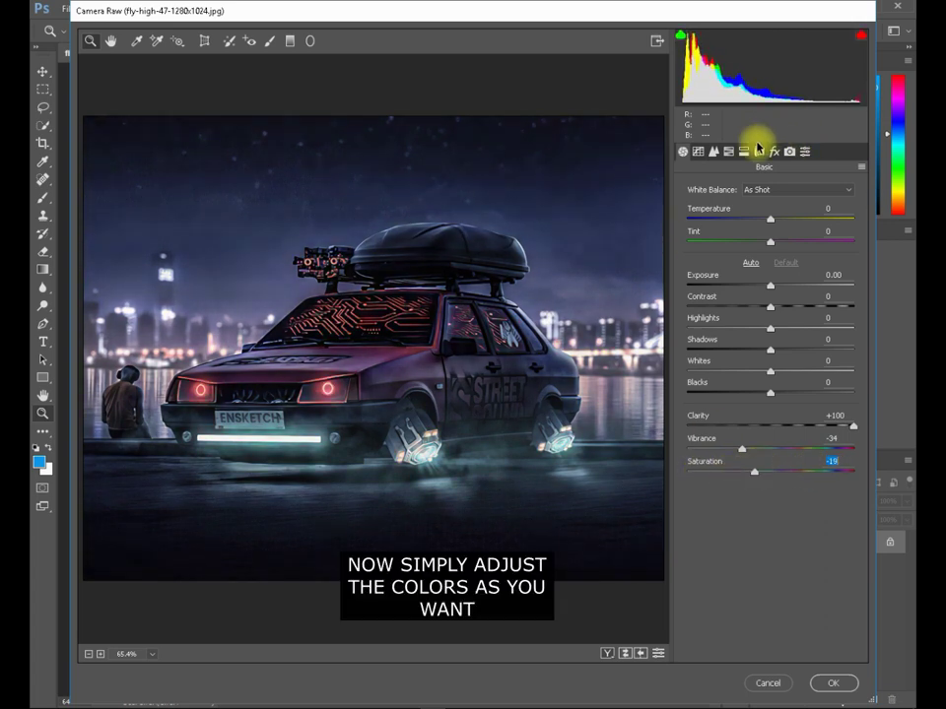
{"action": "left_click", "coordinate": [698, 151]}
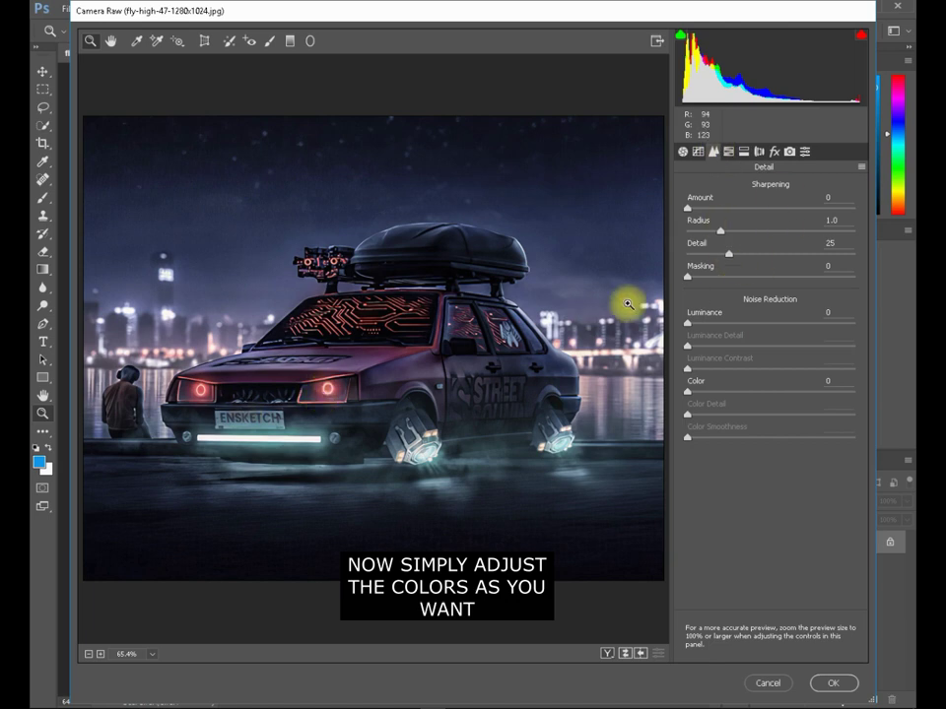
- Darken Reds and Magentas (-100), set Reds saturation +100, Oranges -63, desaturate Yellows/Greens, then apply
{"action": "left_click", "coordinate": [745, 153]}
{"action": "mouse_move", "coordinate": [770, 261]}
{"action": "left_mouse_down"}
{"action": "mouse_move", "coordinate": [833, 258]}
{"action": "mouse_move", "coordinate": [689, 257]}
{"action": "mouse_move", "coordinate": [799, 266]}
{"action": "mouse_move", "coordinate": [751, 262]}
{"action": "left_mouse_up"}
{"action": "left_click_drag", "start_coordinate": [770, 420], "coordinate": [683, 431]}
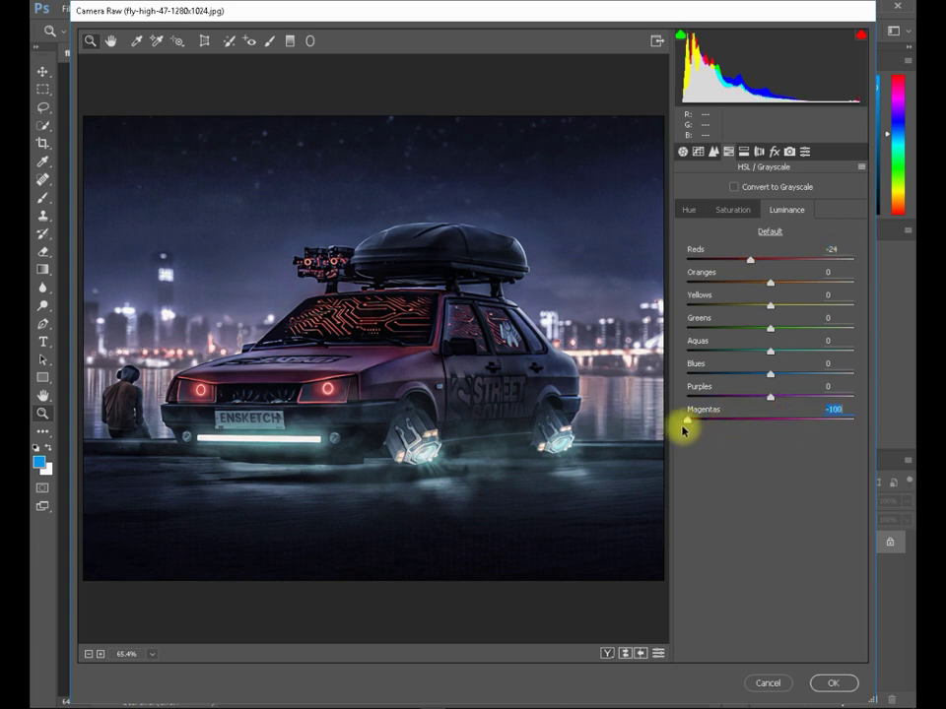
{"action": "left_click", "coordinate": [733, 210]}
{"action": "left_click_drag", "start_coordinate": [770, 259], "coordinate": [904, 266]}
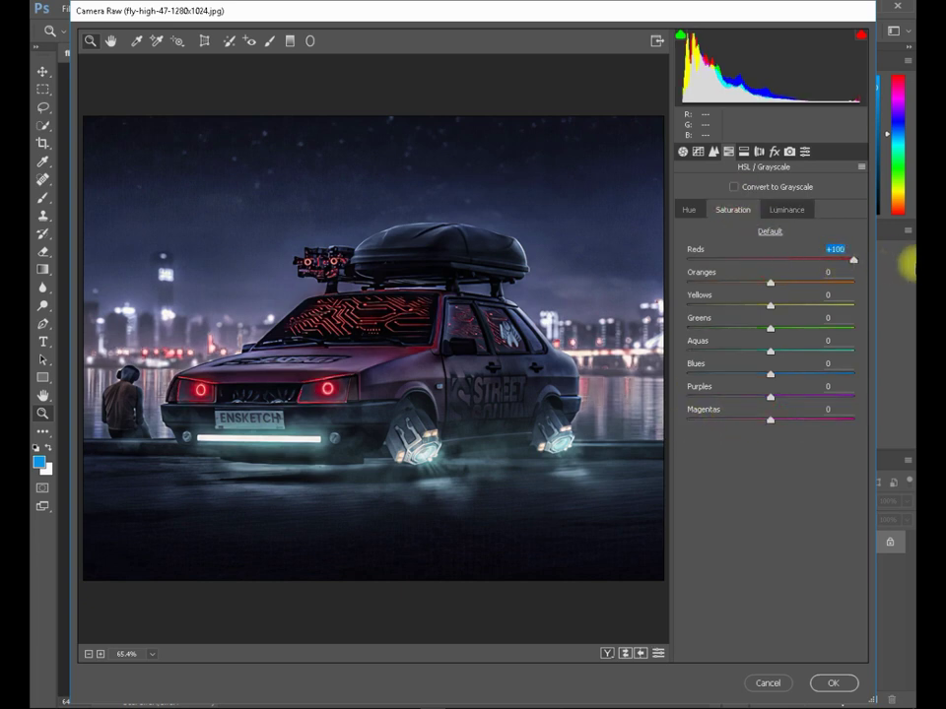
{"action": "left_click_drag", "start_coordinate": [769, 283], "coordinate": [718, 284]}
{"action": "mouse_move", "coordinate": [773, 313]}
{"action": "left_mouse_down"}
{"action": "mouse_move", "coordinate": [735, 310]}
{"action": "mouse_move", "coordinate": [724, 327]}
{"action": "left_mouse_up"}
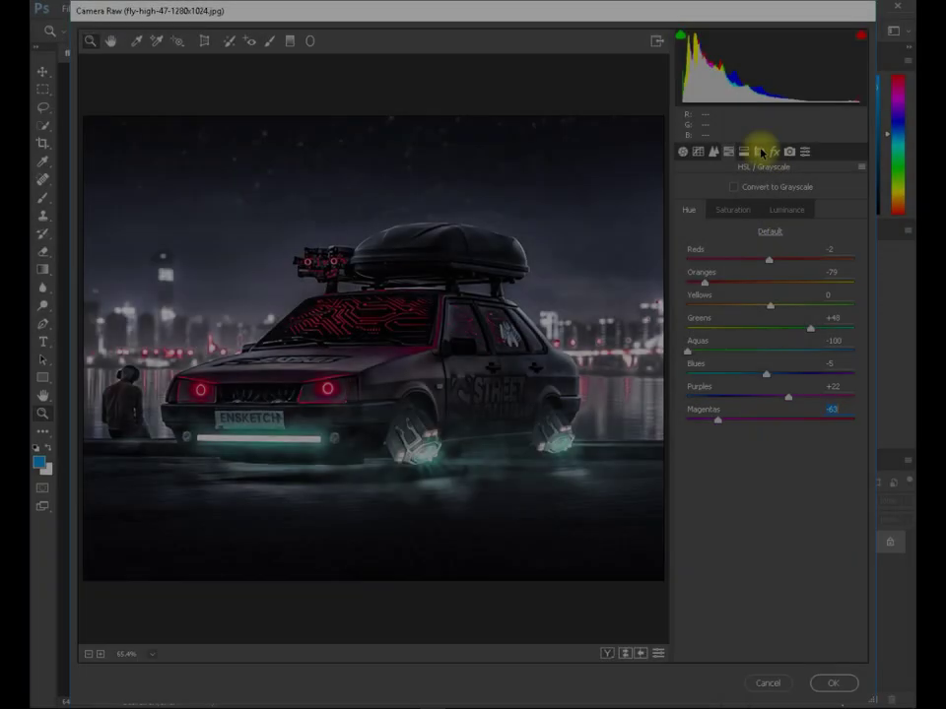
{"action": "left_click", "coordinate": [758, 152]}
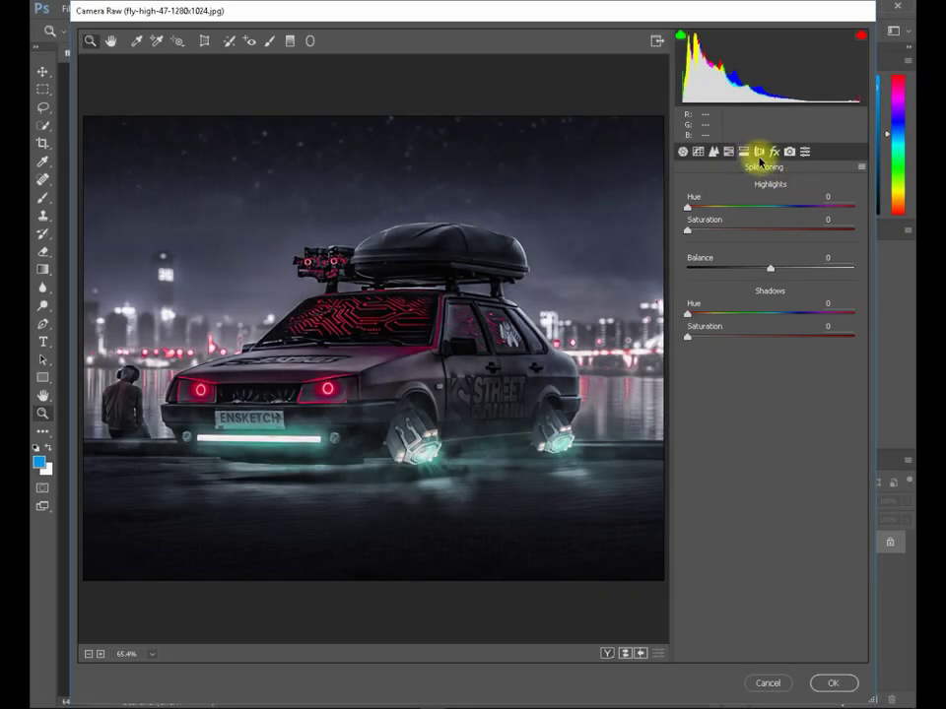
{"action": "left_click", "coordinate": [758, 151]}
{"action": "left_click", "coordinate": [789, 152]}
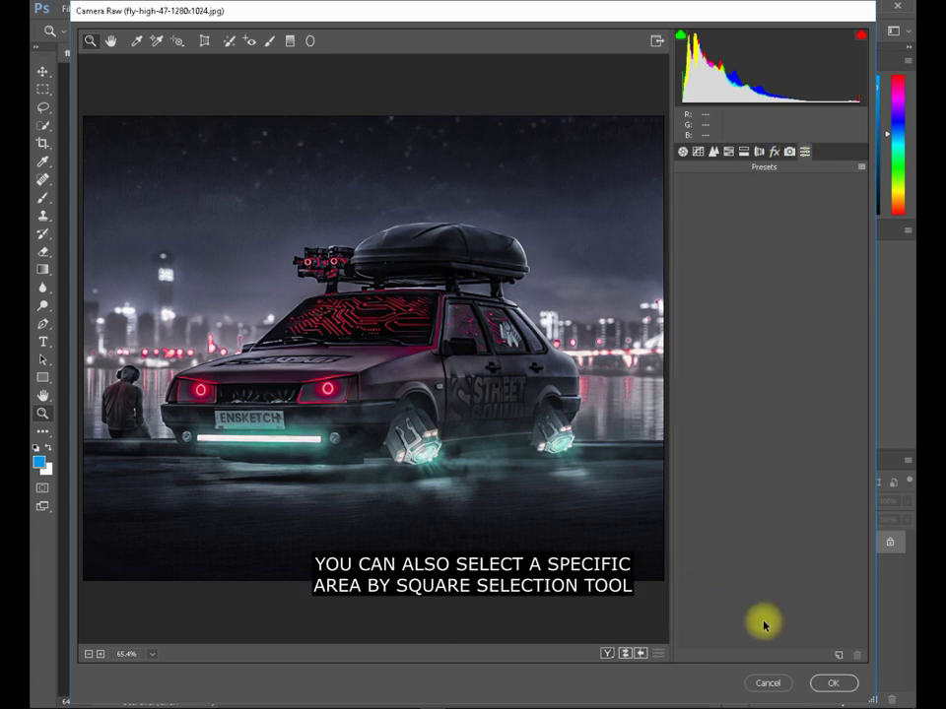
{"action": "key", "text": "Return"}
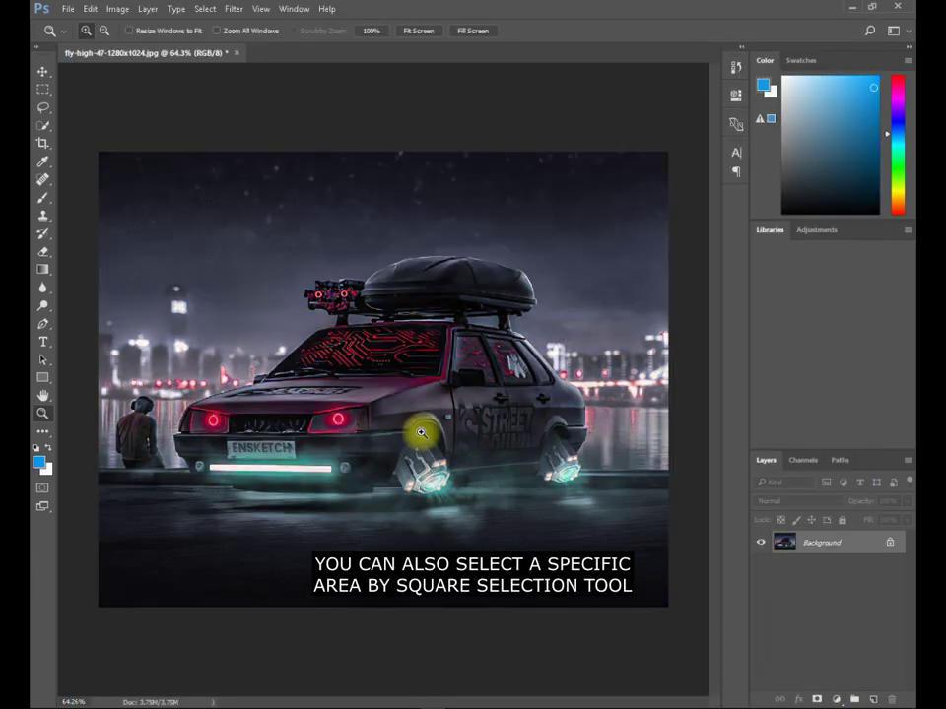
- Copy a rectangular area around the car to Layer 1 and reopen Camera Raw on it
{"action": "left_click", "coordinate": [42, 88]}
{"action": "left_click_drag", "start_coordinate": [239, 234], "coordinate": [563, 504]}
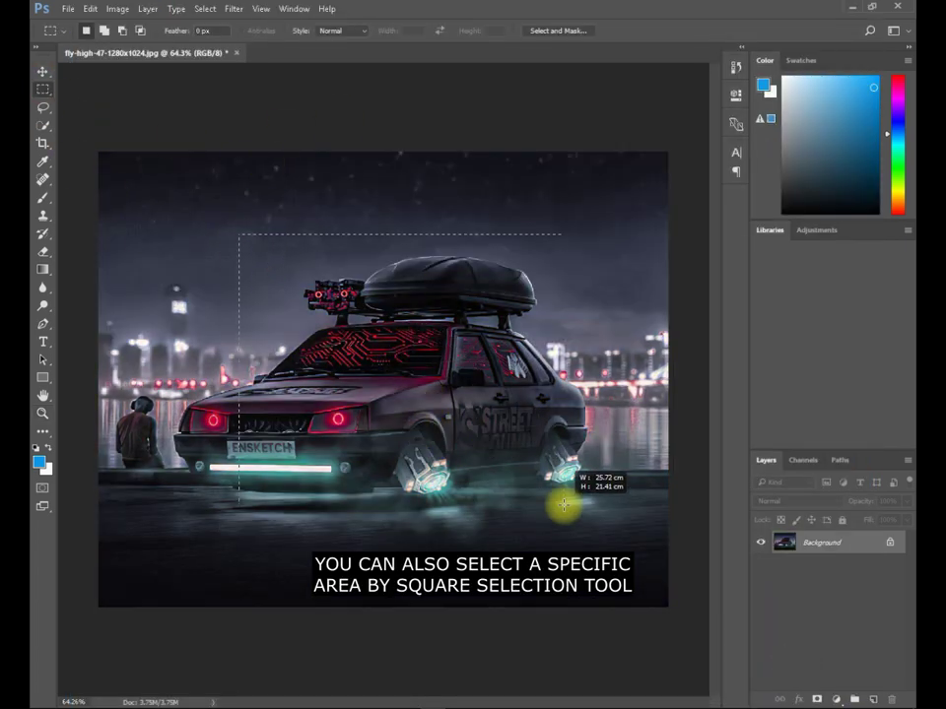
{"action": "right_click", "coordinate": [436, 365]}
{"action": "left_click", "coordinate": [509, 482]}
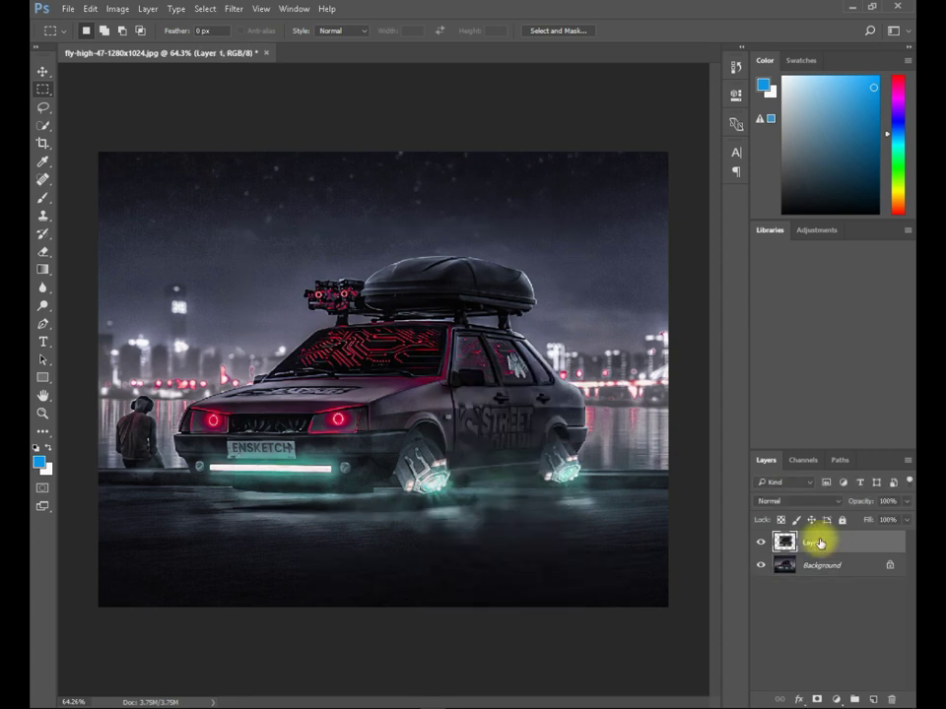
{"action": "key", "text": "ctrl+shift+a"}
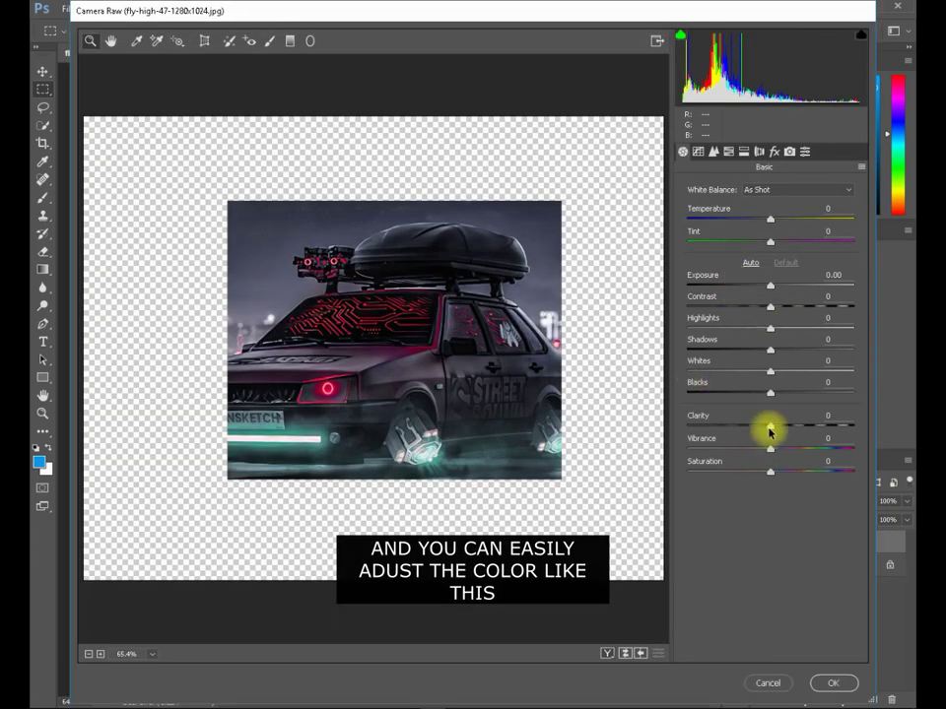
- Give Layer 1 Clarity +100, detail radius 1.5 and luminance noise reduction, then apply
{"action": "left_click_drag", "start_coordinate": [770, 430], "coordinate": [870, 430]}
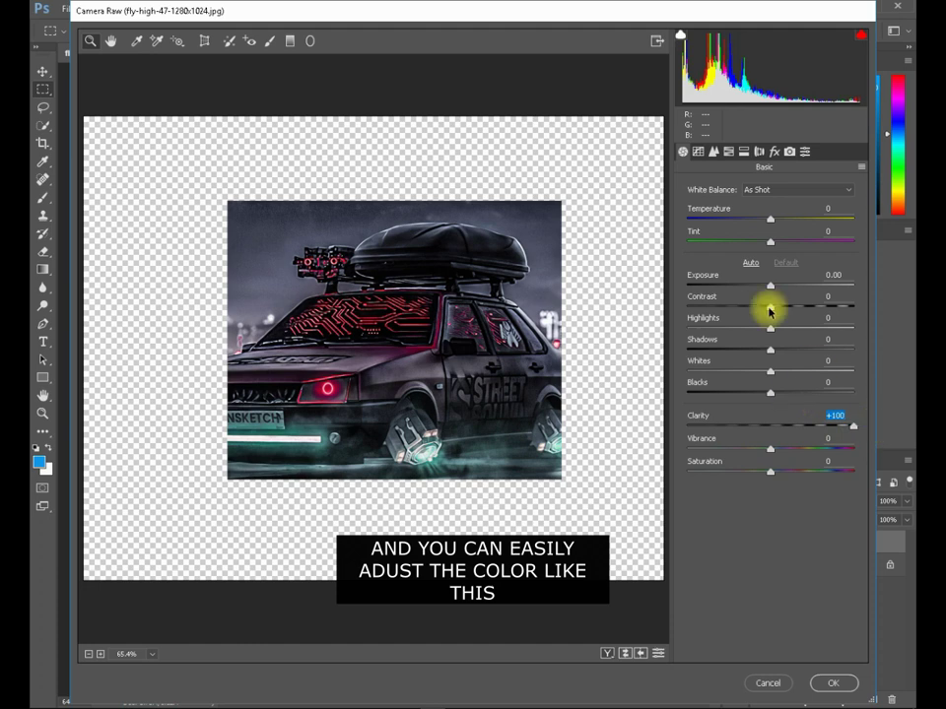
{"action": "left_click", "coordinate": [698, 151]}
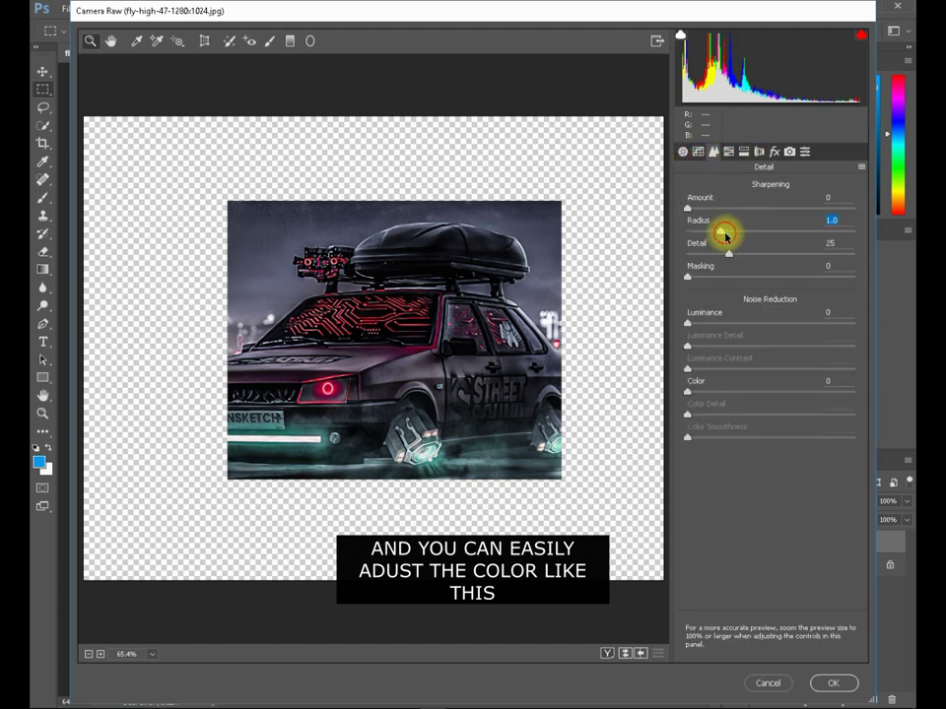
{"action": "left_click_drag", "start_coordinate": [725, 234], "coordinate": [750, 231]}
{"action": "left_click_drag", "start_coordinate": [698, 321], "coordinate": [738, 332]}
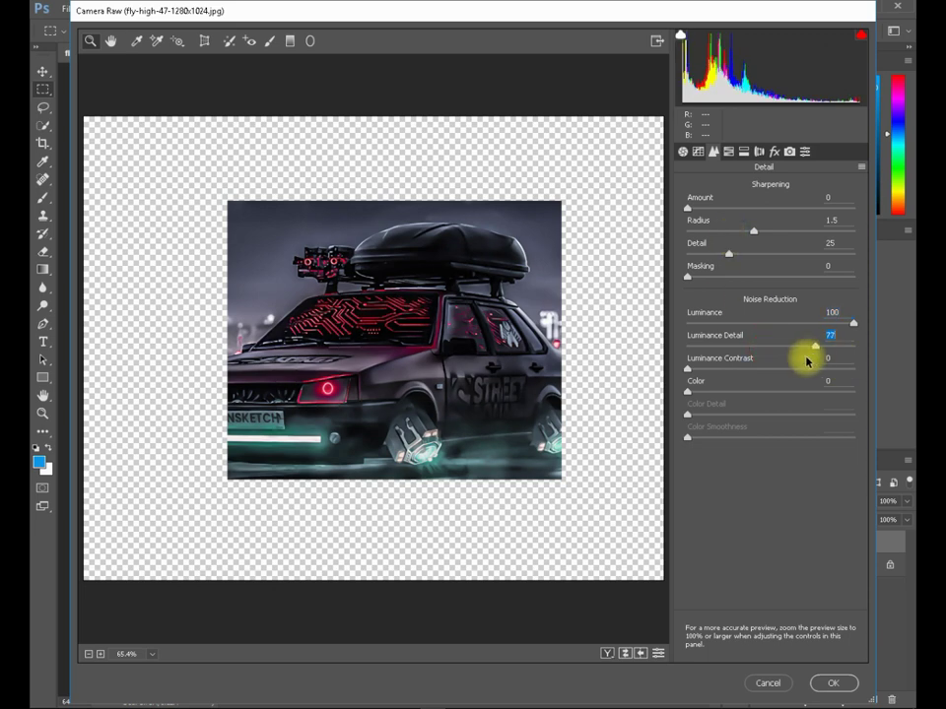
{"action": "left_click", "coordinate": [742, 151]}
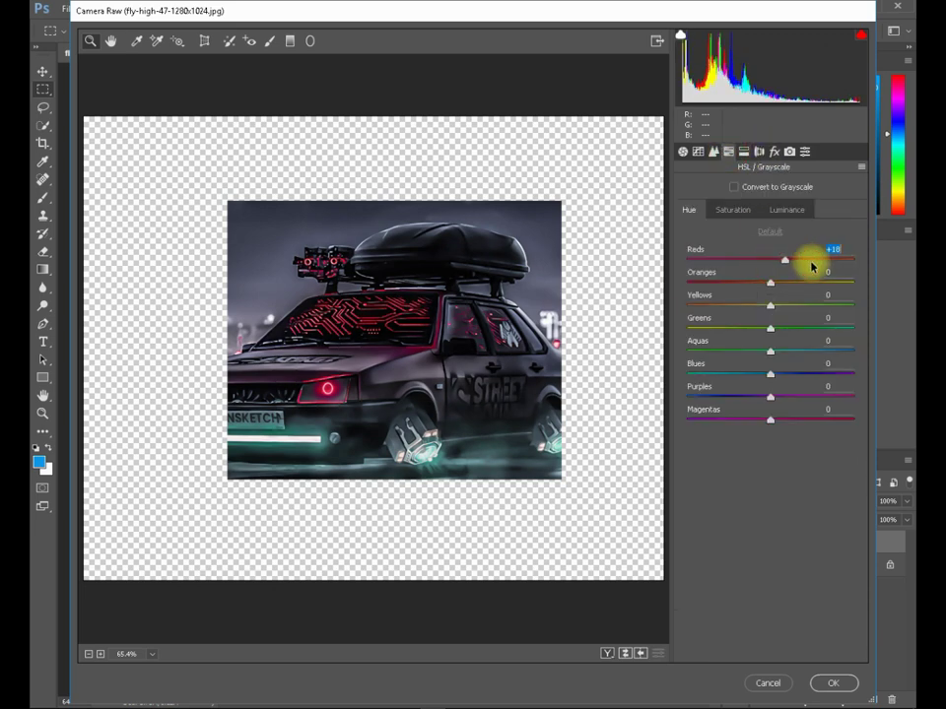
{"action": "left_click", "coordinate": [832, 683]}
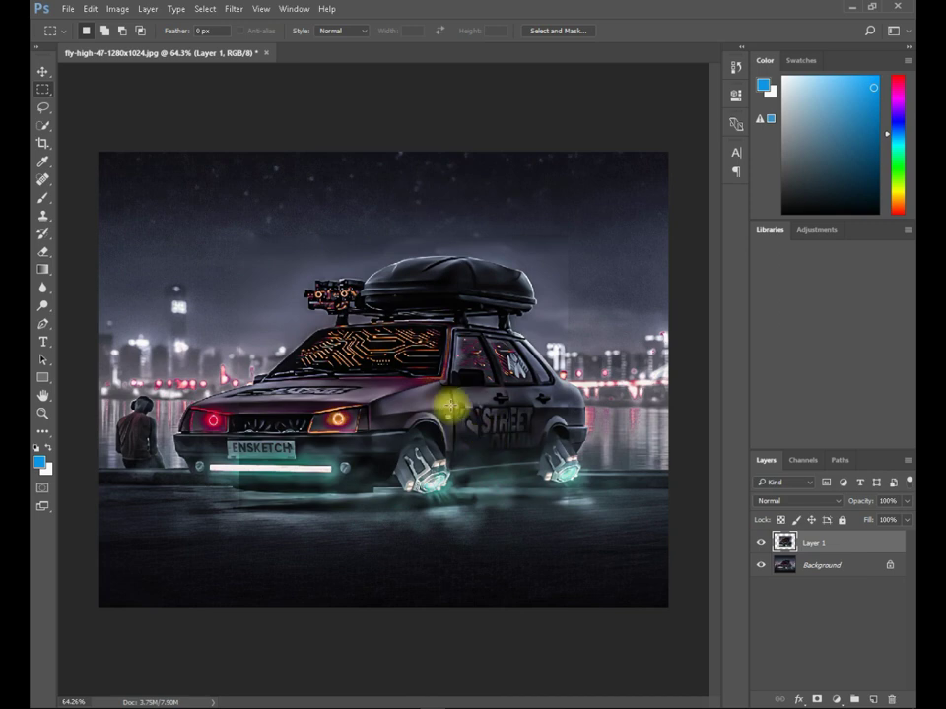
- Select Layer 1 in the Layers panel and delete it
{"action": "left_click", "coordinate": [764, 543]}
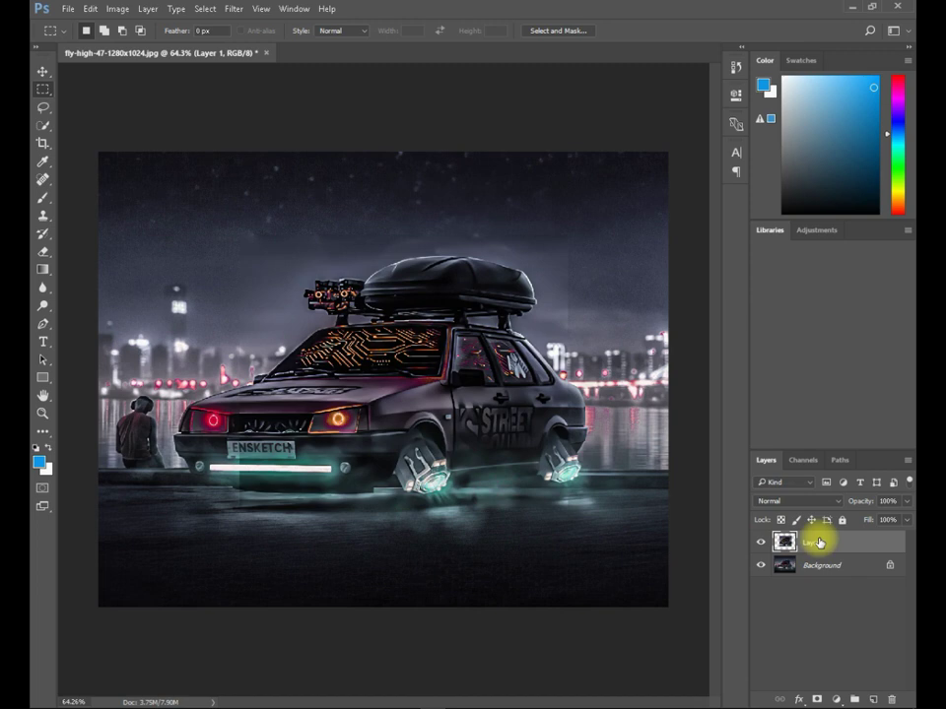
{"action": "key", "text": "Delete"}
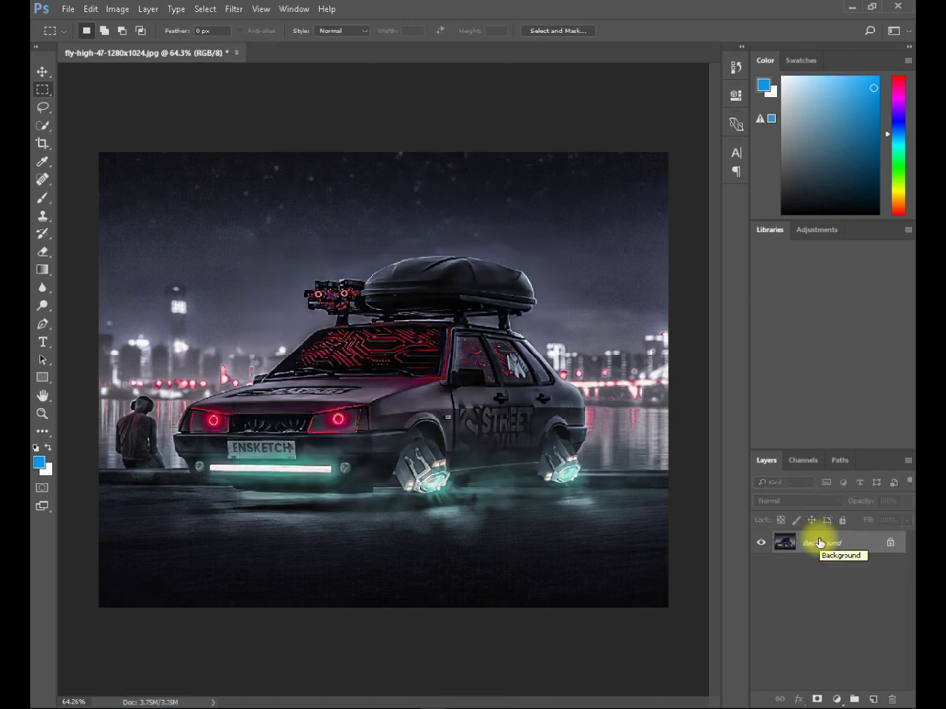